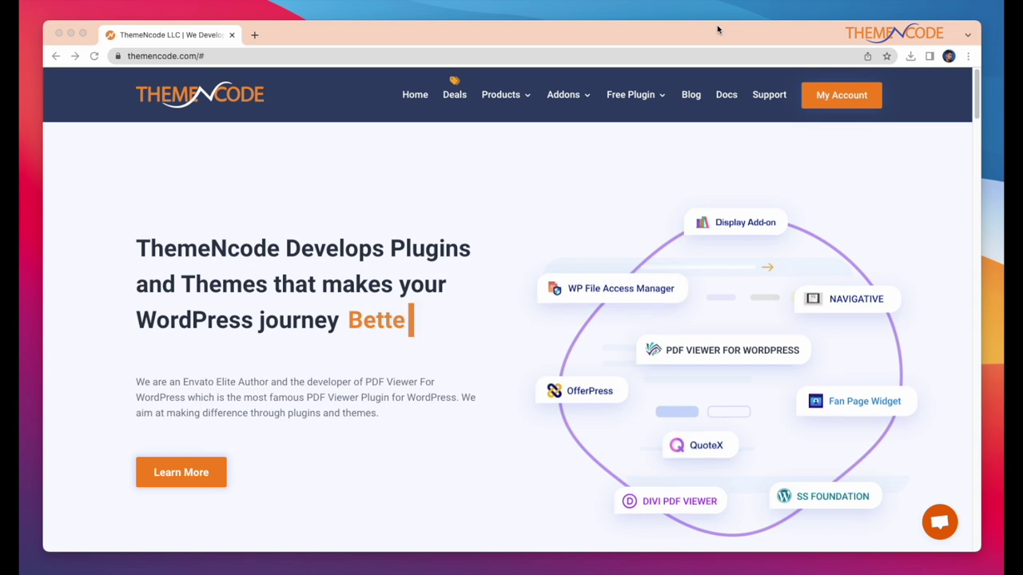
- Open the Elementor PDF Viewer Addon product page and view its full attribute list
{"action": "left_click", "coordinate": [568, 94]}
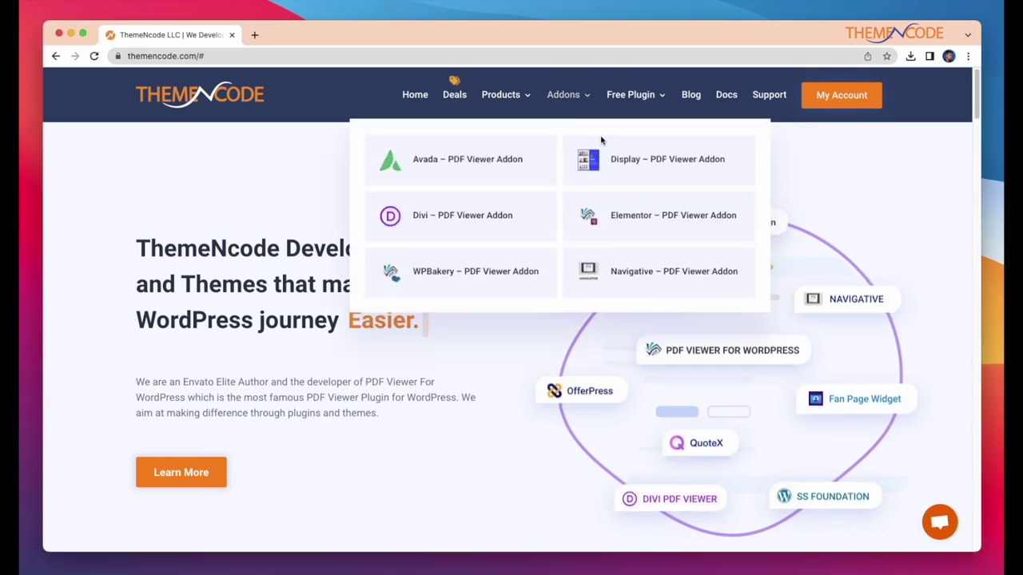
{"action": "left_click", "coordinate": [637, 222]}
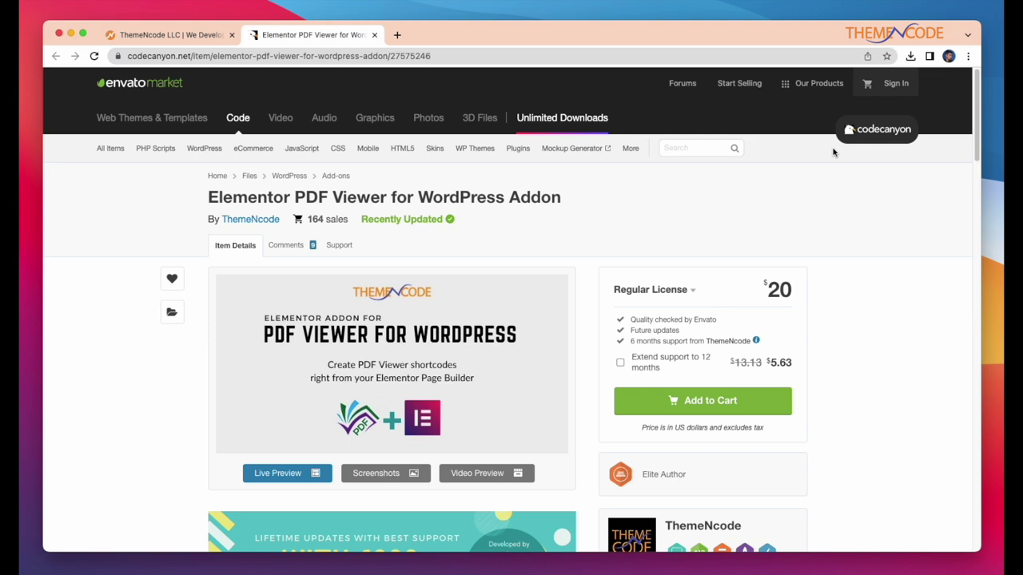
{"action": "scroll", "coordinate": [833, 152], "scroll_direction": "down", "scroll_amount": 6}
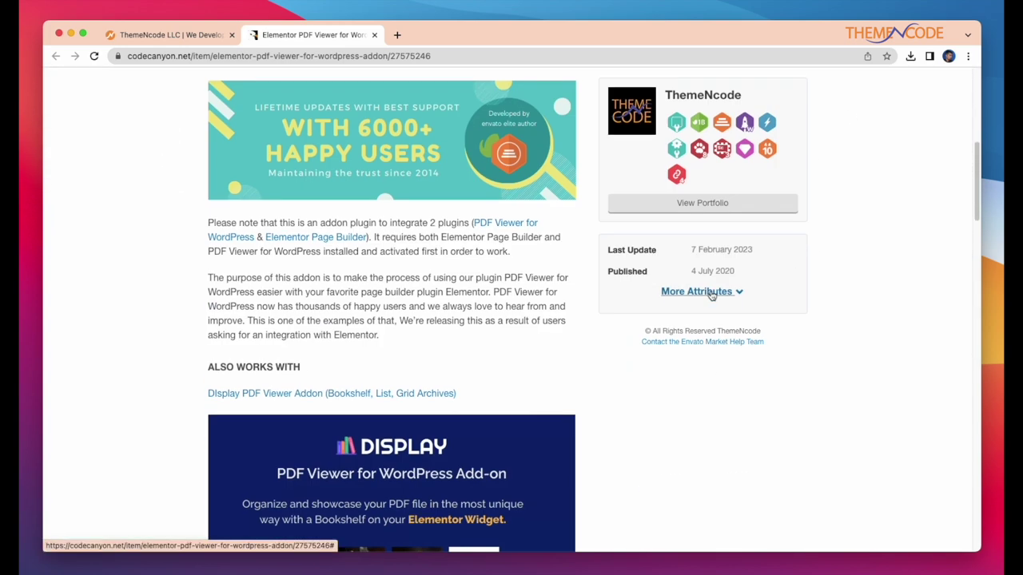
{"action": "left_click", "coordinate": [710, 294]}
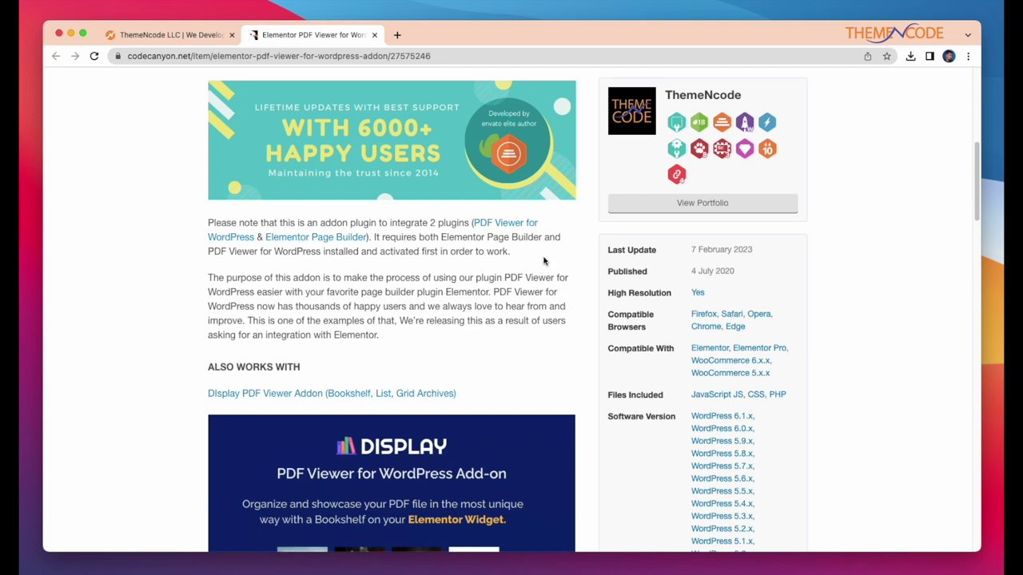
- Go to the PDF Viewer for WordPress product page and scroll through its details
{"action": "left_click", "coordinate": [491, 226]}
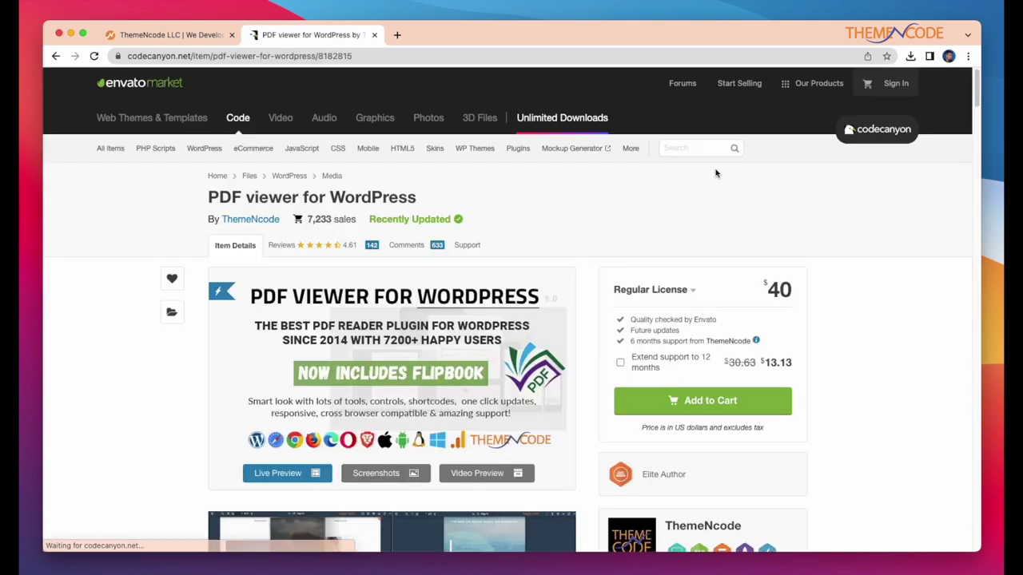
{"action": "scroll", "coordinate": [803, 221], "scroll_direction": "down", "scroll_amount": 2}
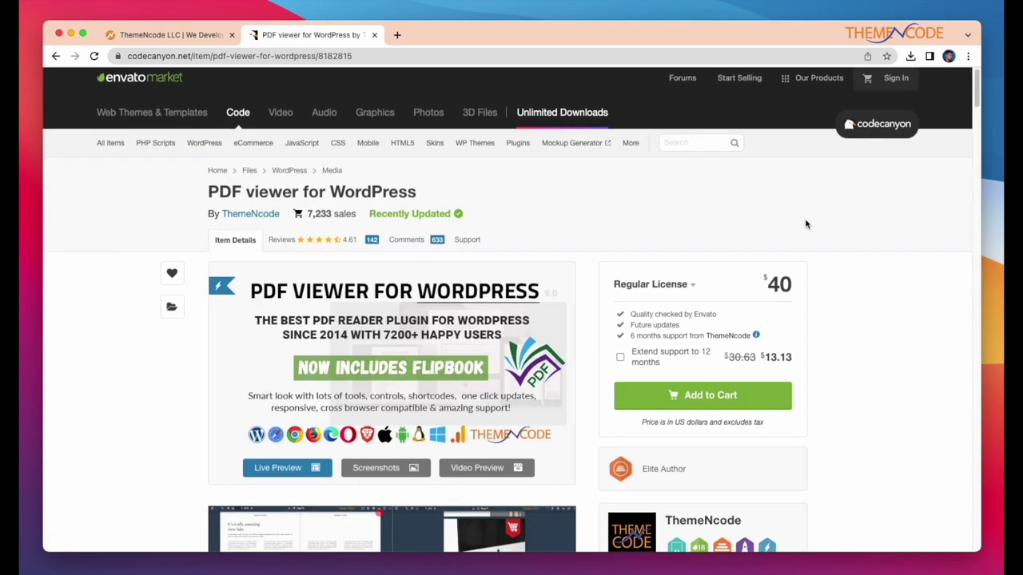
{"action": "scroll", "coordinate": [836, 229], "scroll_direction": "down", "scroll_amount": 1}
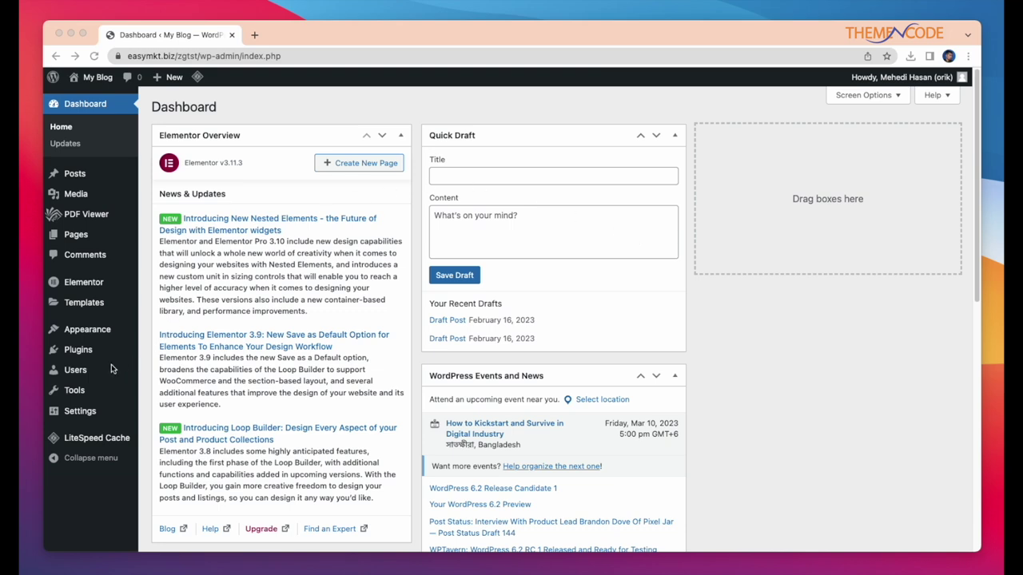
- Add a page titled 'new page' and open it with Edit with Elementor
{"action": "left_click", "coordinate": [80, 352]}
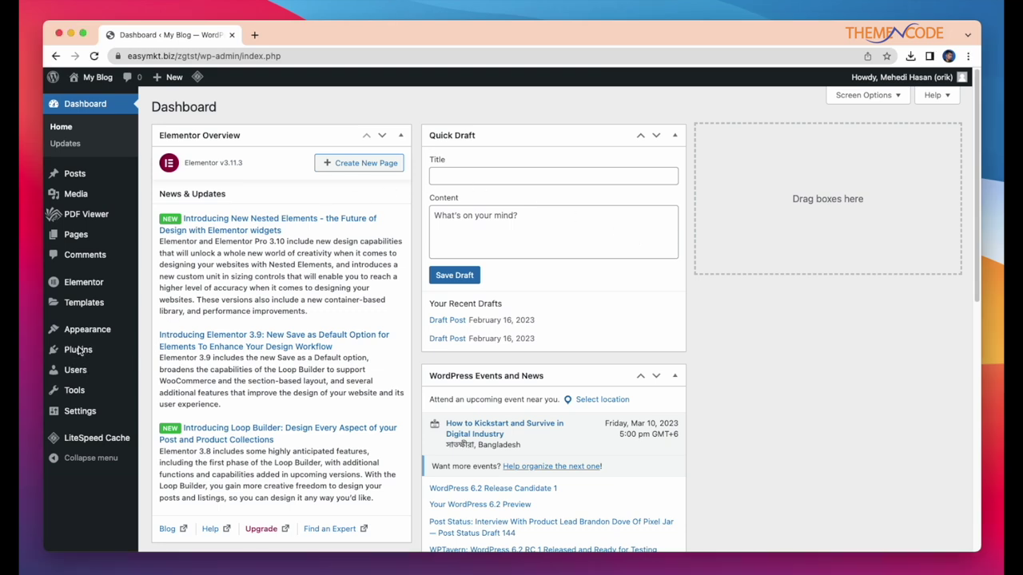
{"action": "left_click", "coordinate": [80, 351]}
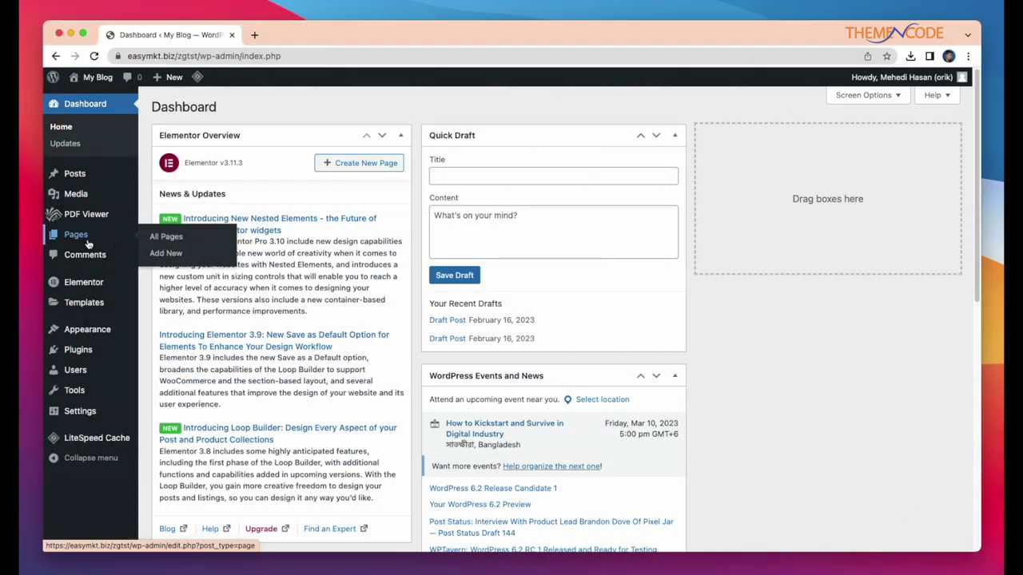
{"action": "left_click", "coordinate": [164, 254]}
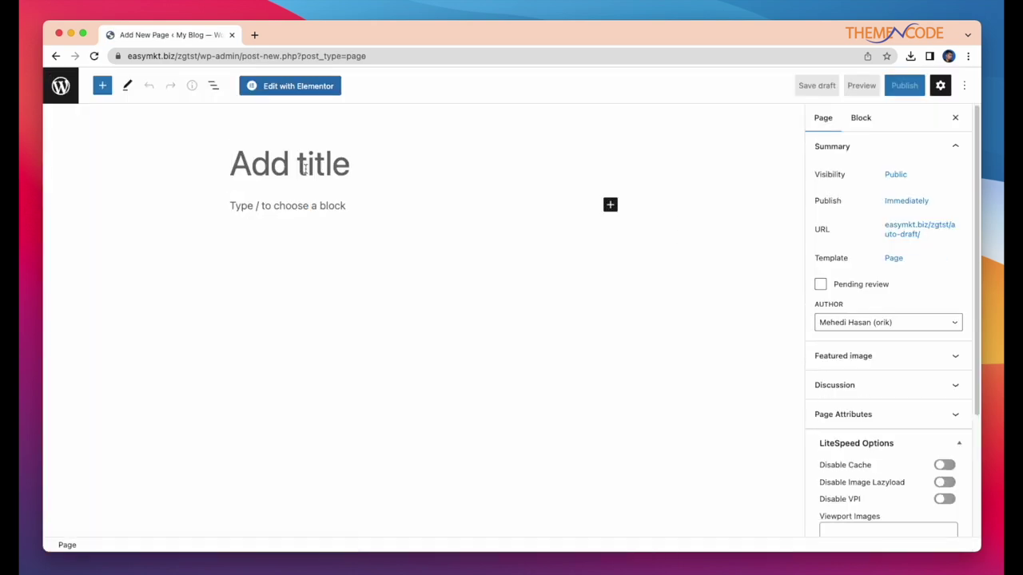
{"action": "type", "text": "new page"}
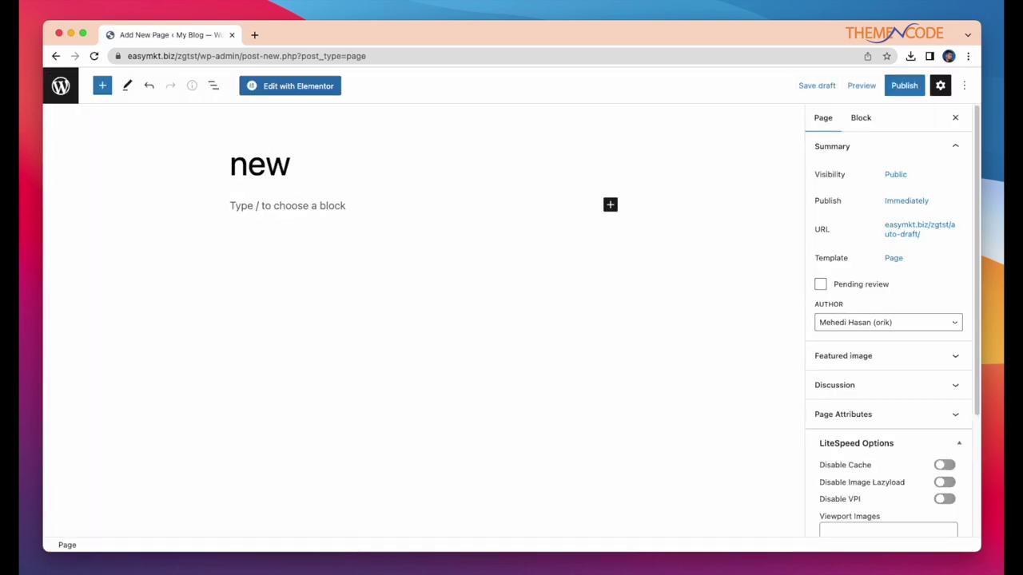
{"action": "left_click", "coordinate": [287, 87]}
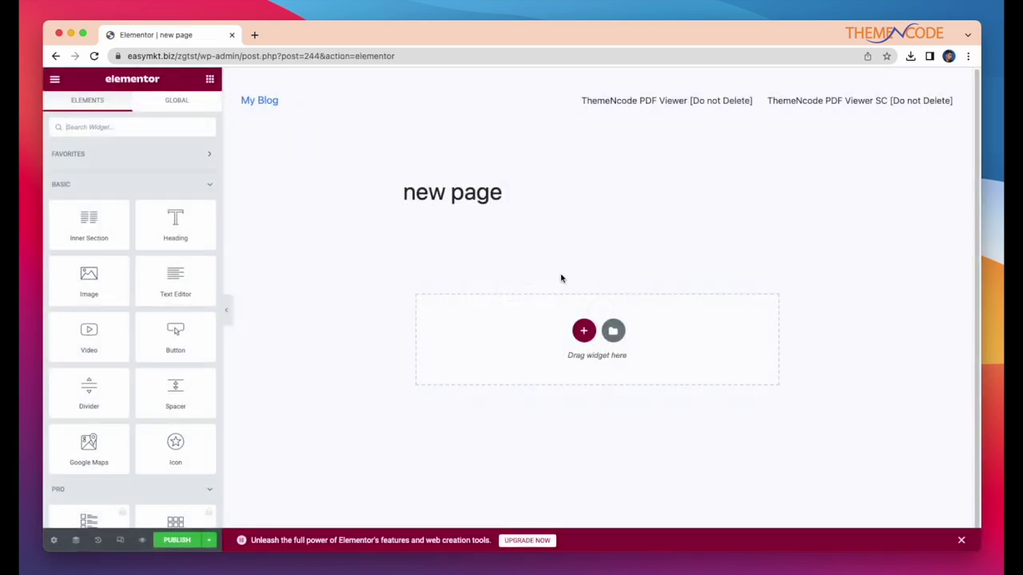
- Add a one-column section holding a PDF Viewer Embed/iFrame widget set to the city light viewer
{"action": "left_click", "coordinate": [583, 331]}
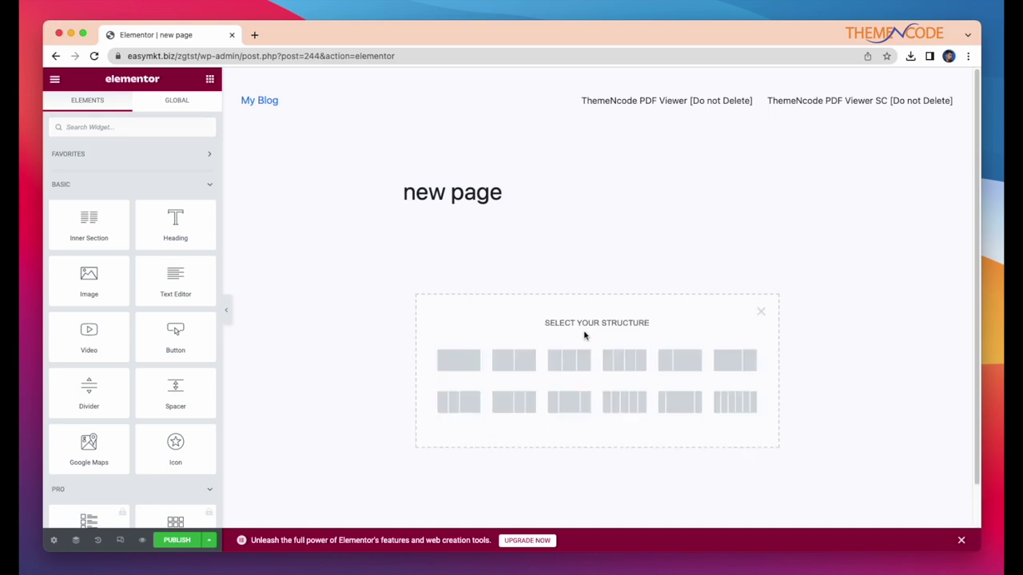
{"action": "left_click", "coordinate": [457, 366]}
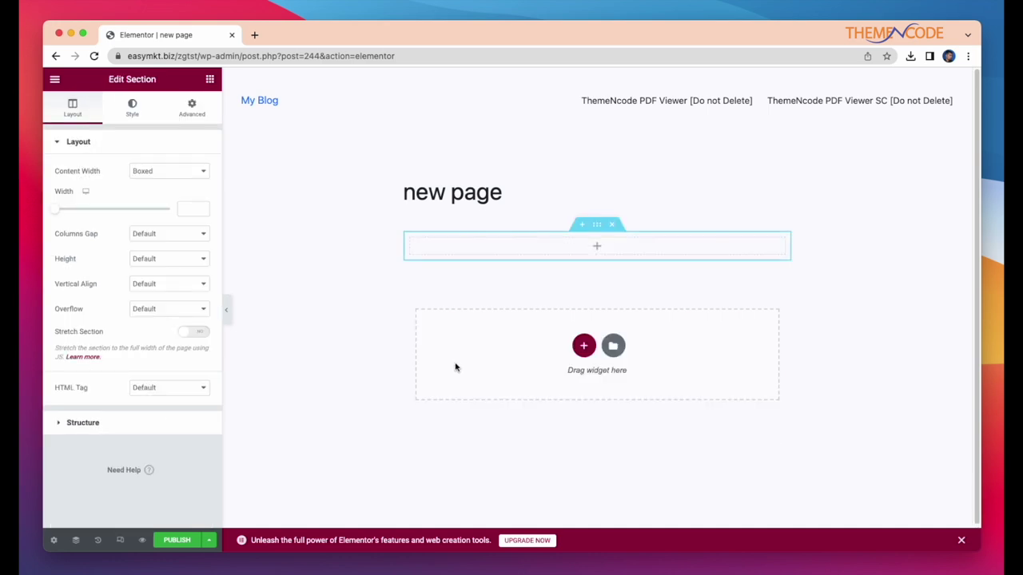
{"action": "left_click", "coordinate": [208, 83]}
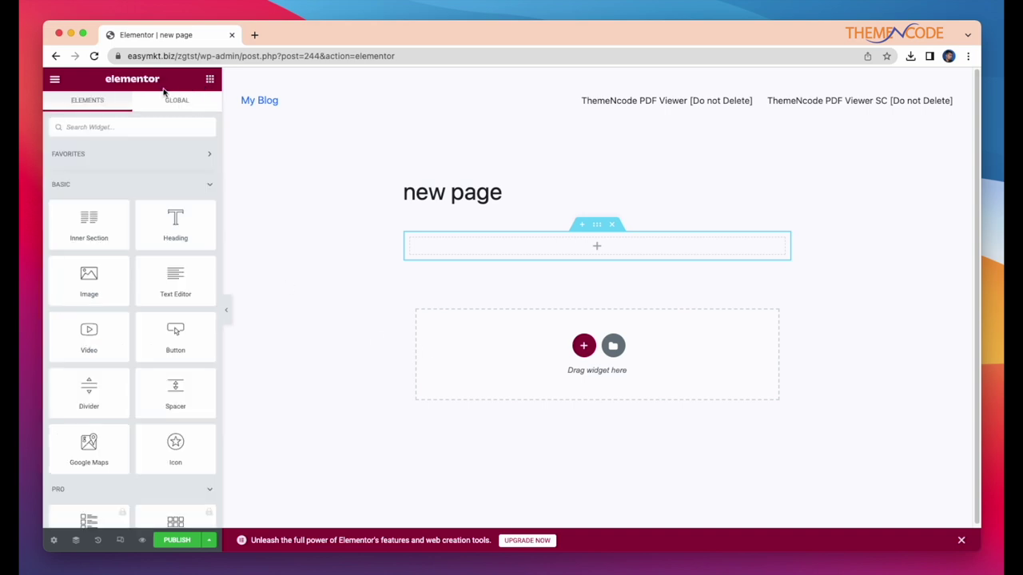
{"action": "type", "text": "pdf"}
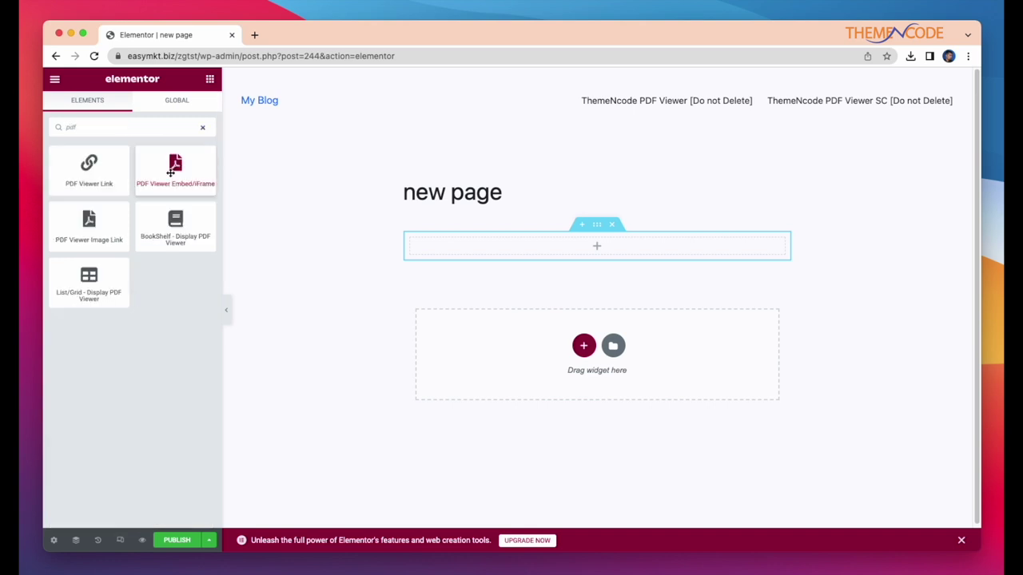
{"action": "left_click_drag", "start_coordinate": [175, 167], "coordinate": [552, 241]}
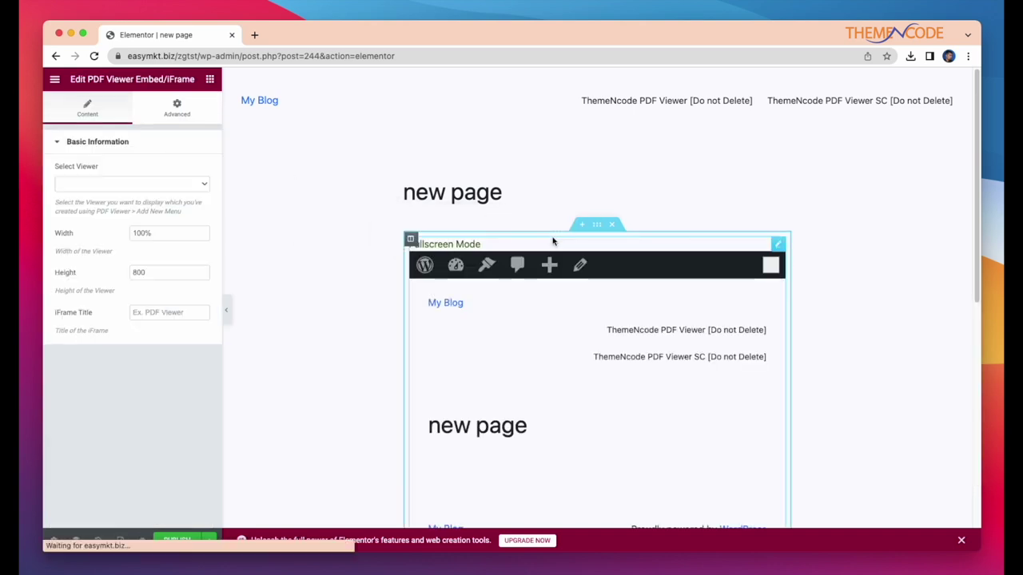
{"action": "left_click", "coordinate": [140, 183]}
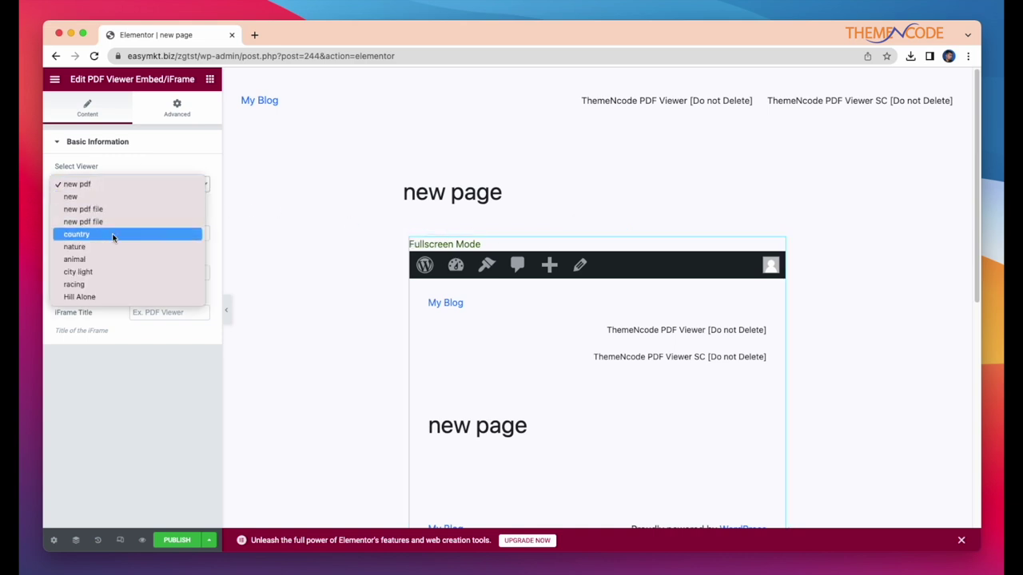
{"action": "left_click", "coordinate": [108, 271]}
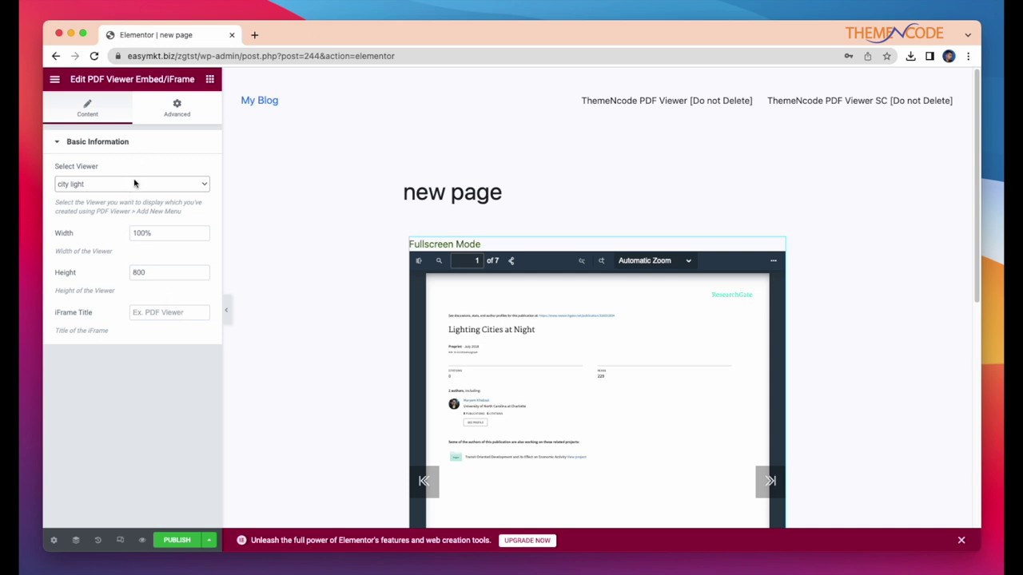
- Switch the PDF Viewer Embed/iFrame widget to its Advanced settings and scroll through them
{"action": "left_click", "coordinate": [178, 119]}
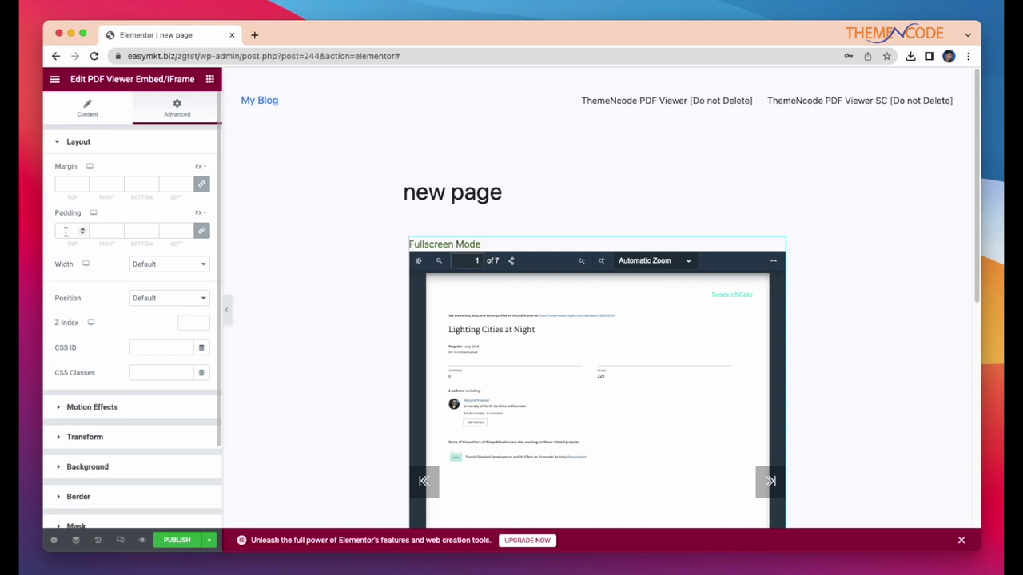
{"action": "scroll", "coordinate": [118, 406], "scroll_direction": "down", "scroll_amount": 2}
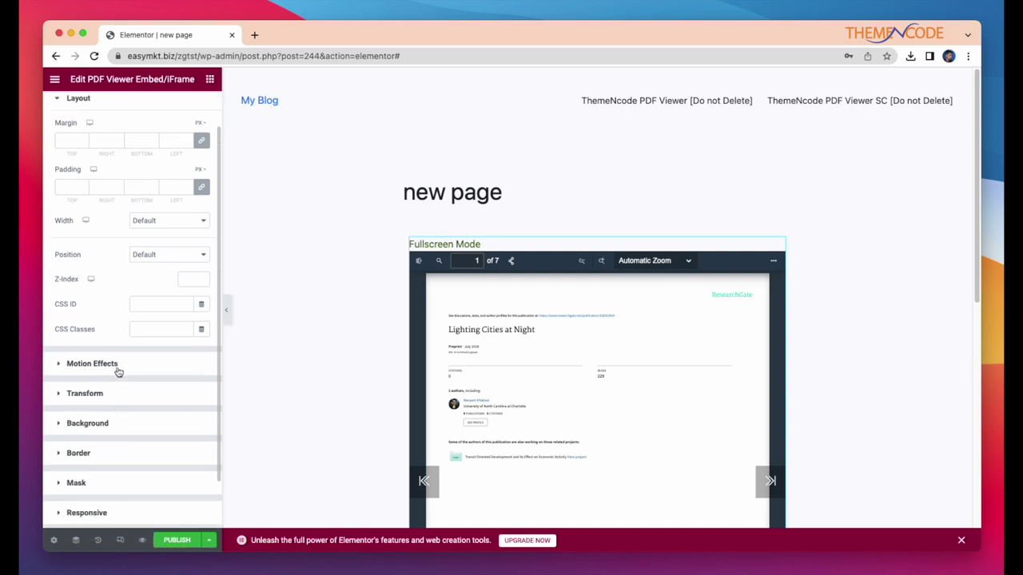
{"action": "scroll", "coordinate": [124, 392], "scroll_direction": "down", "scroll_amount": 1}
{"action": "scroll", "coordinate": [120, 412], "scroll_direction": "down", "scroll_amount": 1}
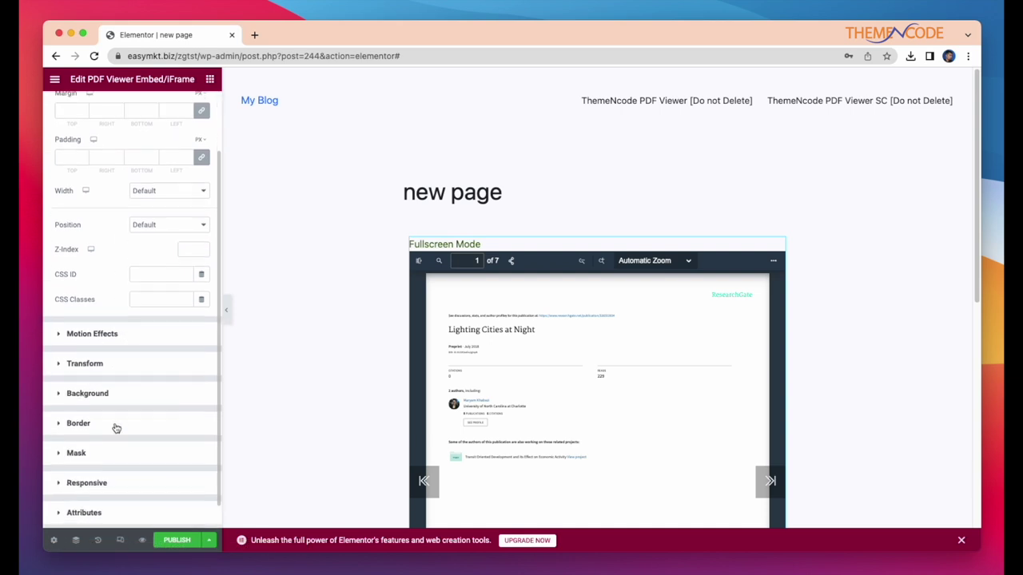
{"action": "scroll", "coordinate": [94, 467], "scroll_direction": "down", "scroll_amount": 1}
{"action": "scroll", "coordinate": [98, 476], "scroll_direction": "down", "scroll_amount": 1}
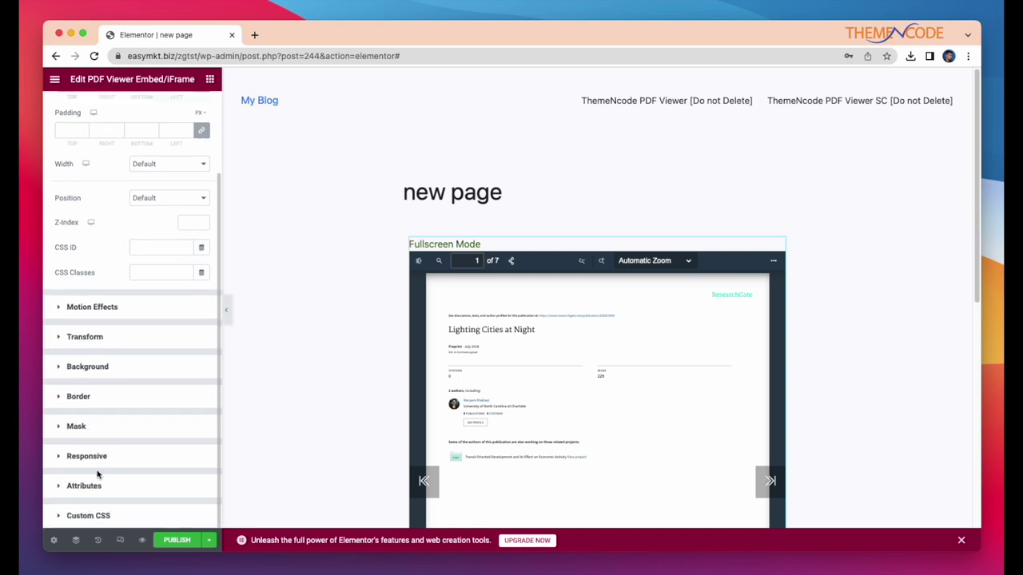
- Expand Motion Effects, Transform and Background, leaving the entrance animation unchanged
{"action": "left_click", "coordinate": [100, 308]}
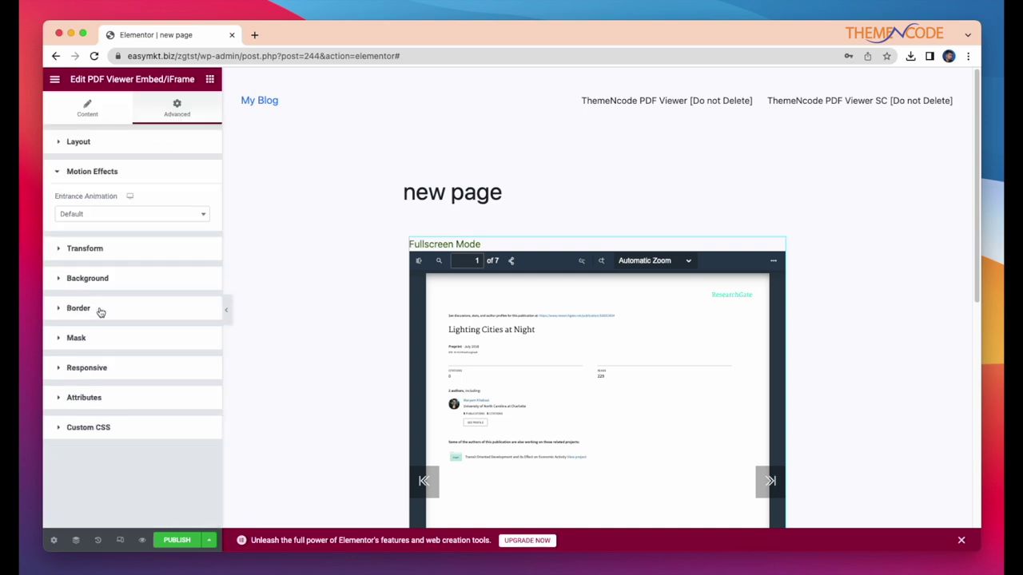
{"action": "left_click", "coordinate": [153, 217]}
{"action": "left_click", "coordinate": [137, 226]}
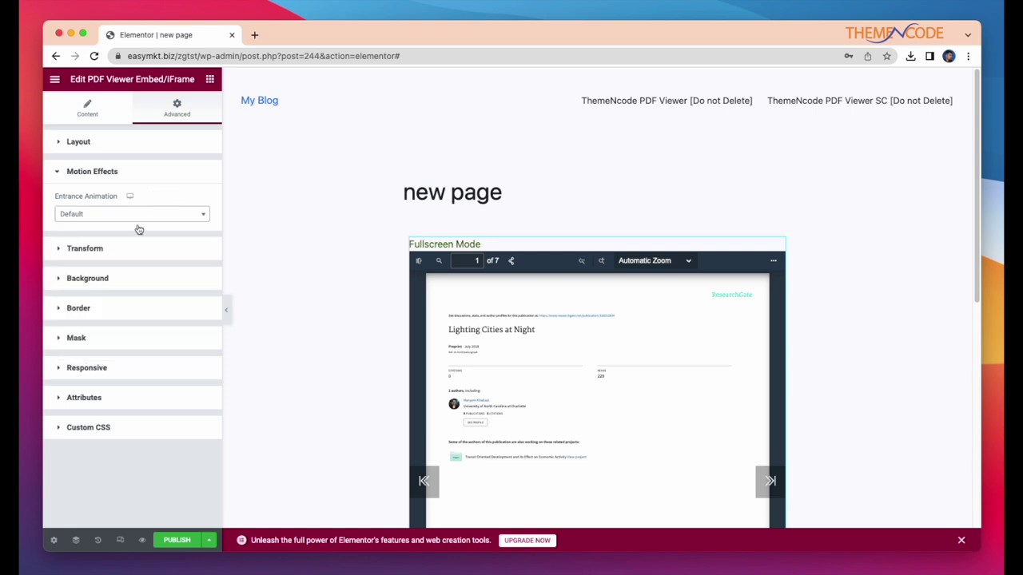
{"action": "left_click", "coordinate": [128, 249]}
{"action": "scroll", "coordinate": [118, 306], "scroll_direction": "down", "scroll_amount": 2}
{"action": "left_click", "coordinate": [100, 364]}
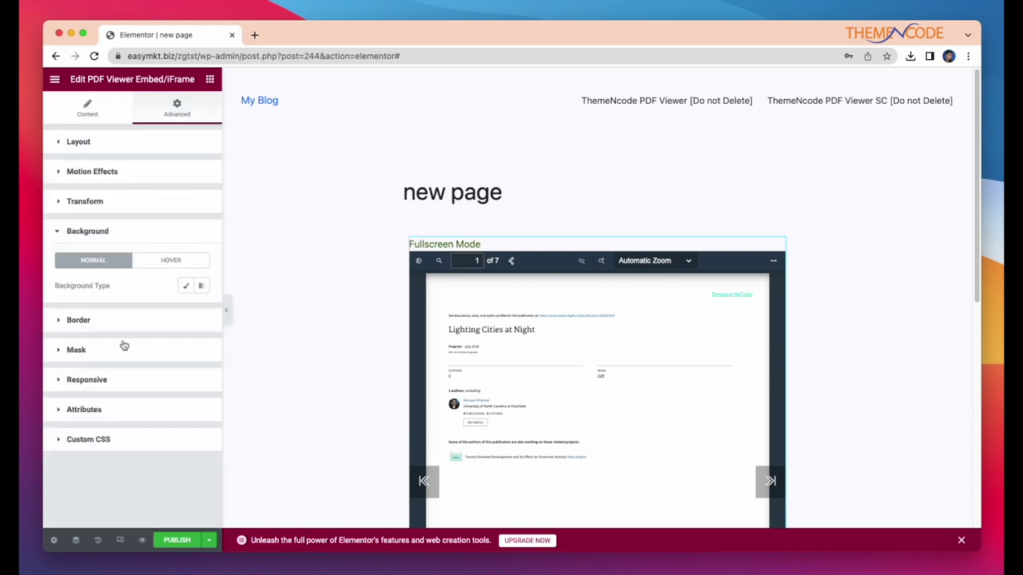
{"action": "scroll", "coordinate": [525, 306], "scroll_direction": "down", "scroll_amount": 10}
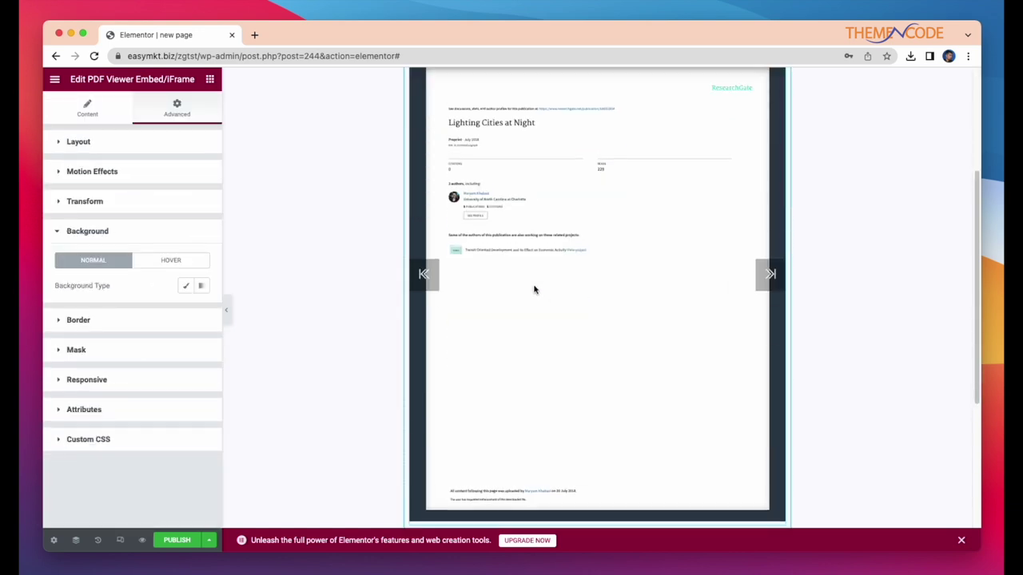
- Publish the page and open the live version via View Page
{"action": "left_click", "coordinate": [359, 258]}
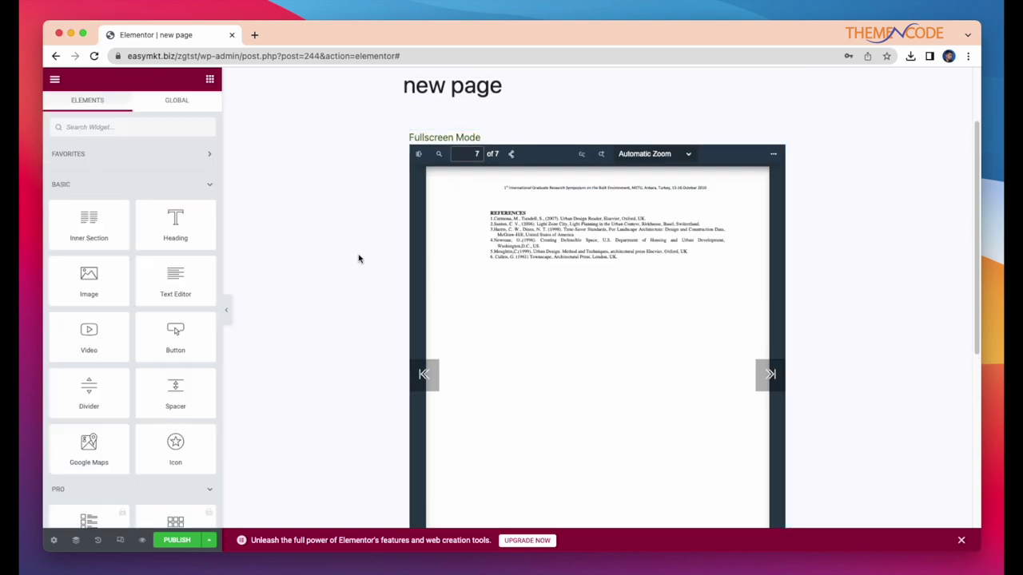
{"action": "left_click", "coordinate": [186, 542]}
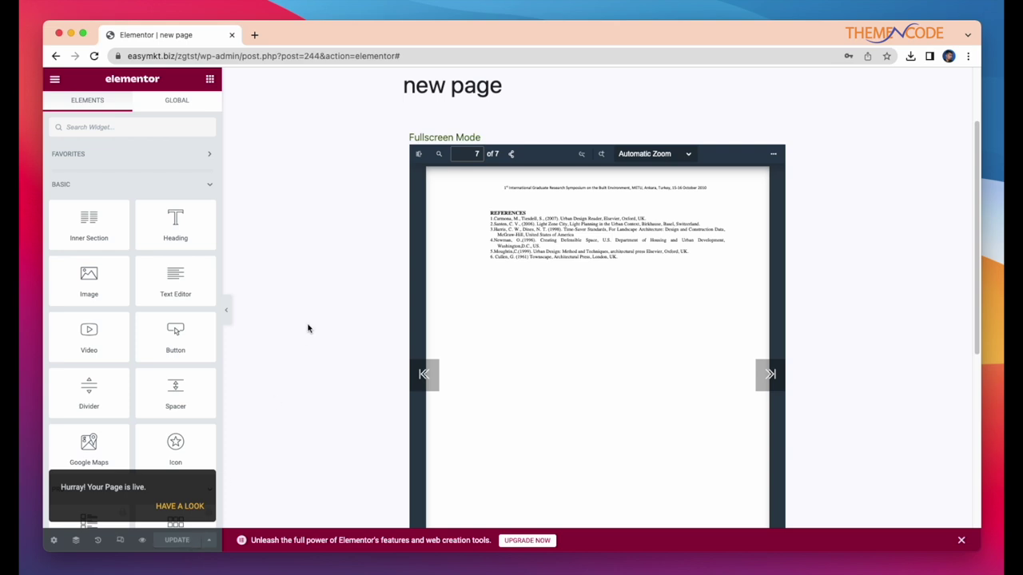
{"action": "left_click", "coordinate": [55, 78]}
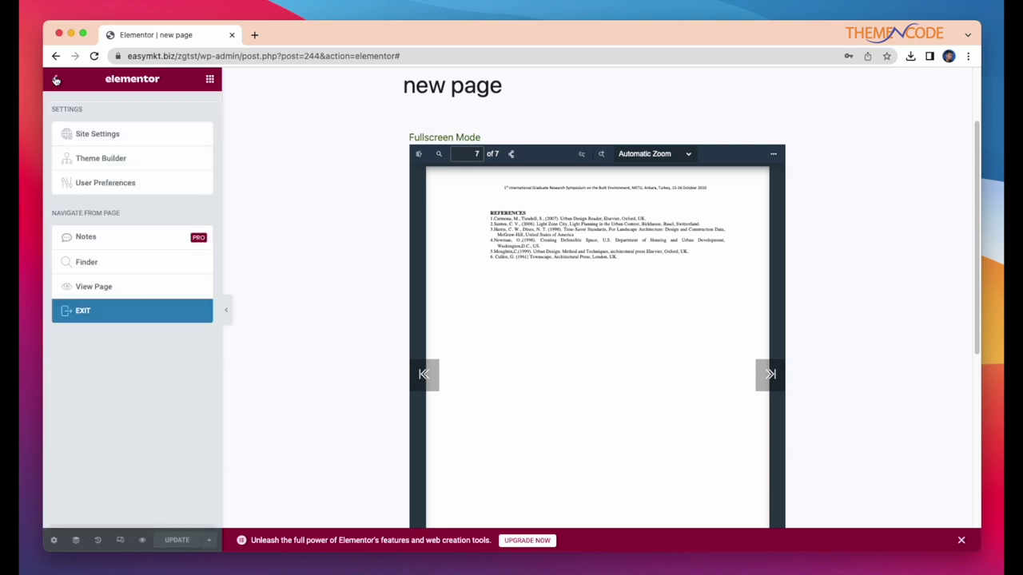
{"action": "left_click", "coordinate": [94, 286]}
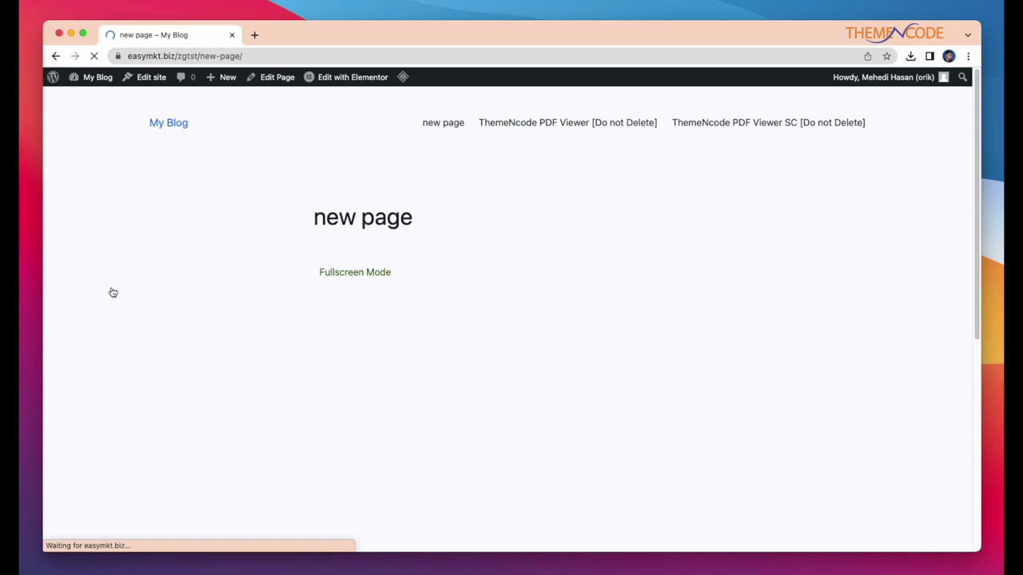
- Page forward through the city light PDF on the live page
{"action": "scroll", "coordinate": [687, 120], "scroll_direction": "down", "scroll_amount": 3}
{"action": "left_click", "coordinate": [667, 151]}
{"action": "left_click", "coordinate": [669, 143]}
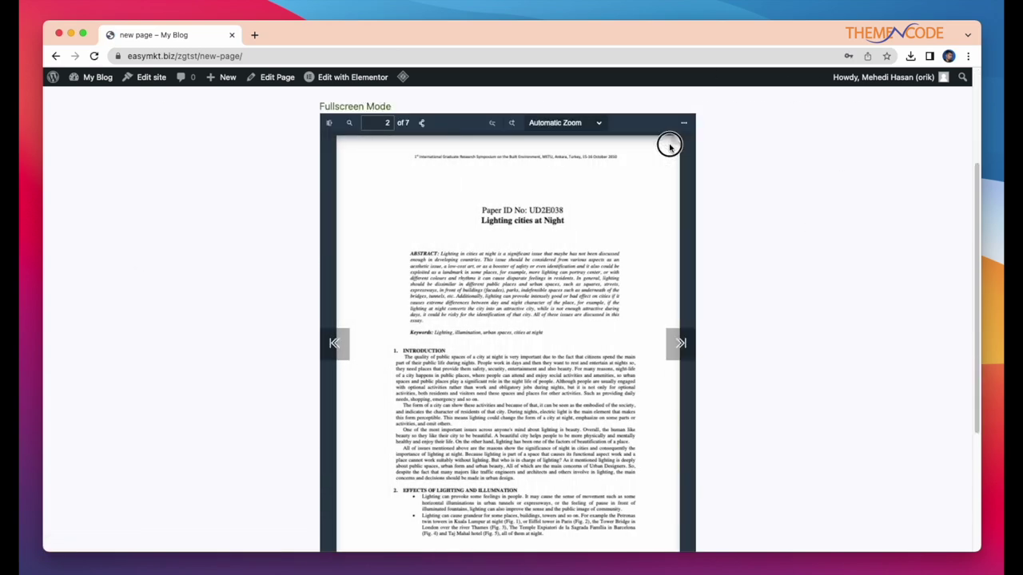
{"action": "left_click", "coordinate": [682, 343]}
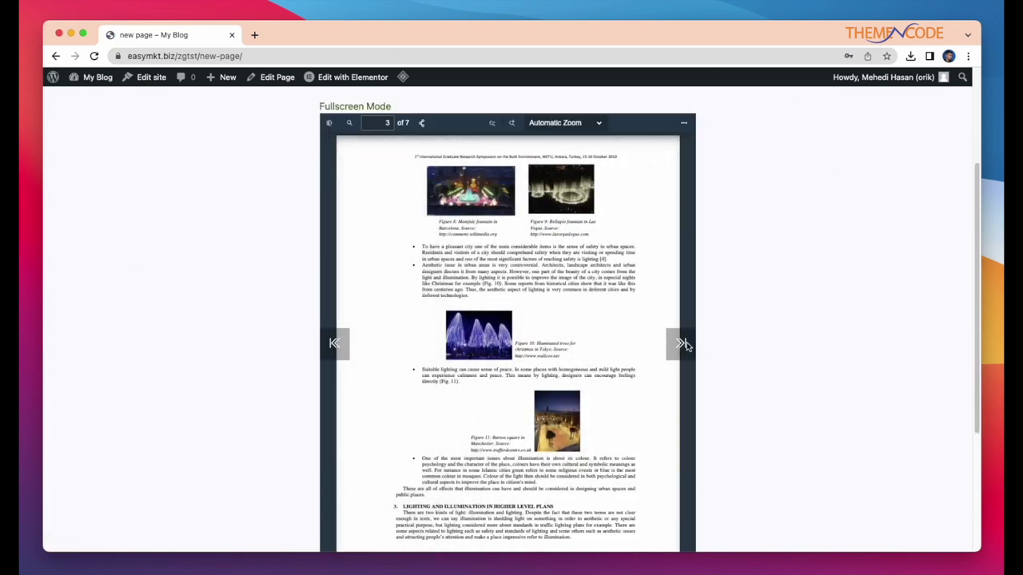
{"action": "left_click", "coordinate": [686, 344]}
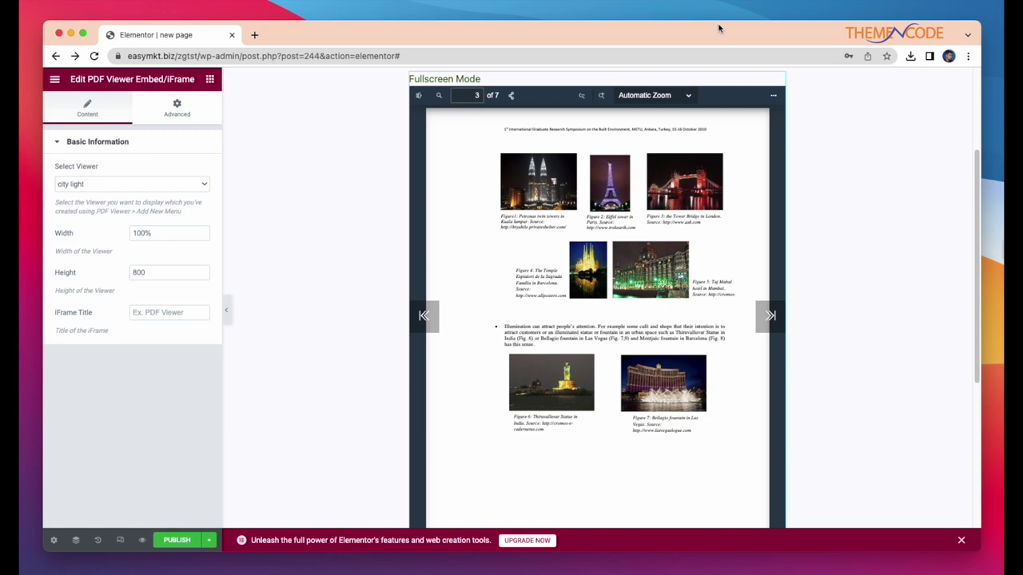
- In a new tab, load the wp-admin plugins page and choose PDF Viewer > Add New
{"action": "left_click", "coordinate": [254, 34]}
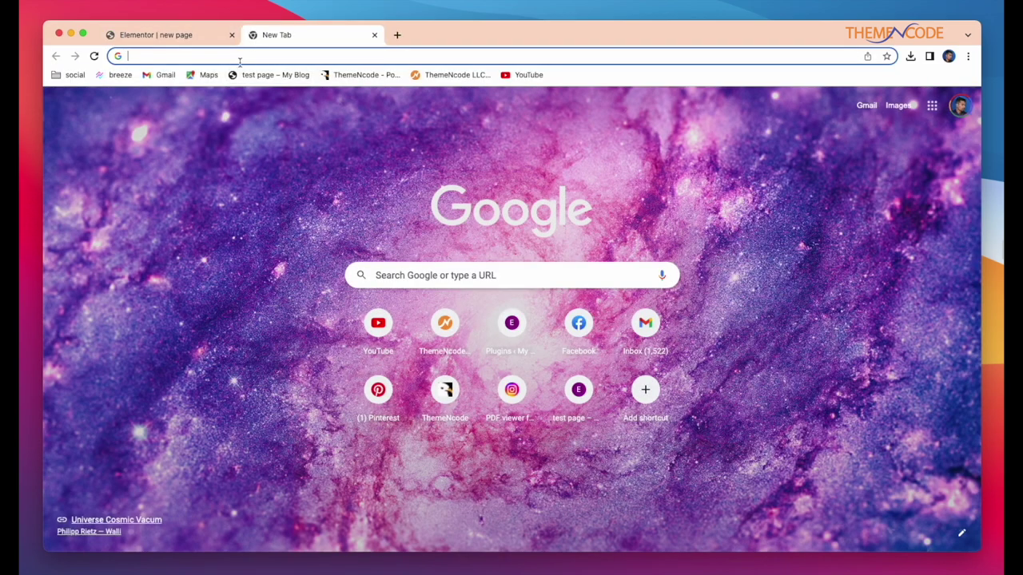
{"action": "type", "text": "e"}
{"action": "key", "text": "Return"}
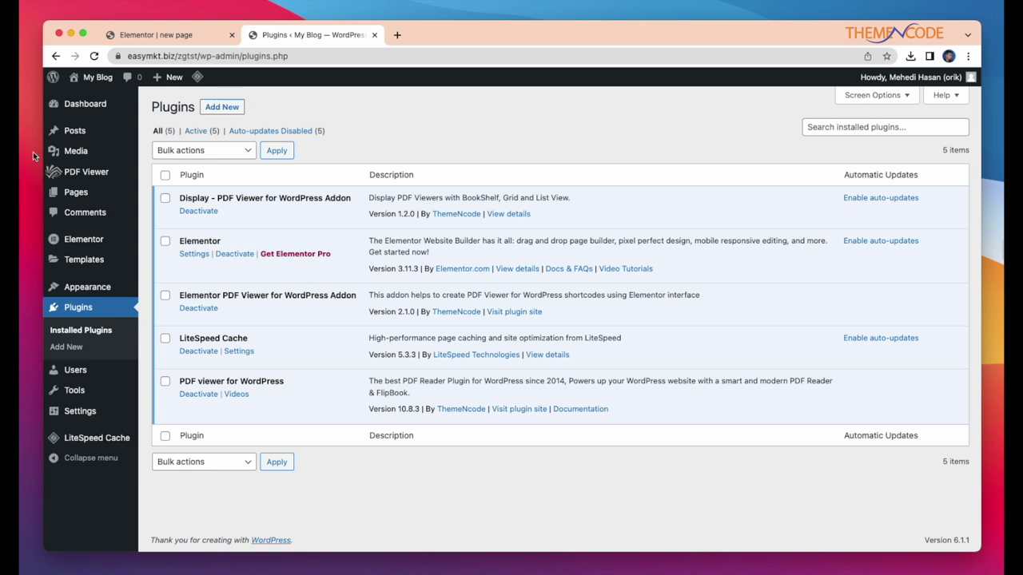
{"action": "mouse_move", "coordinate": [46, 170]}
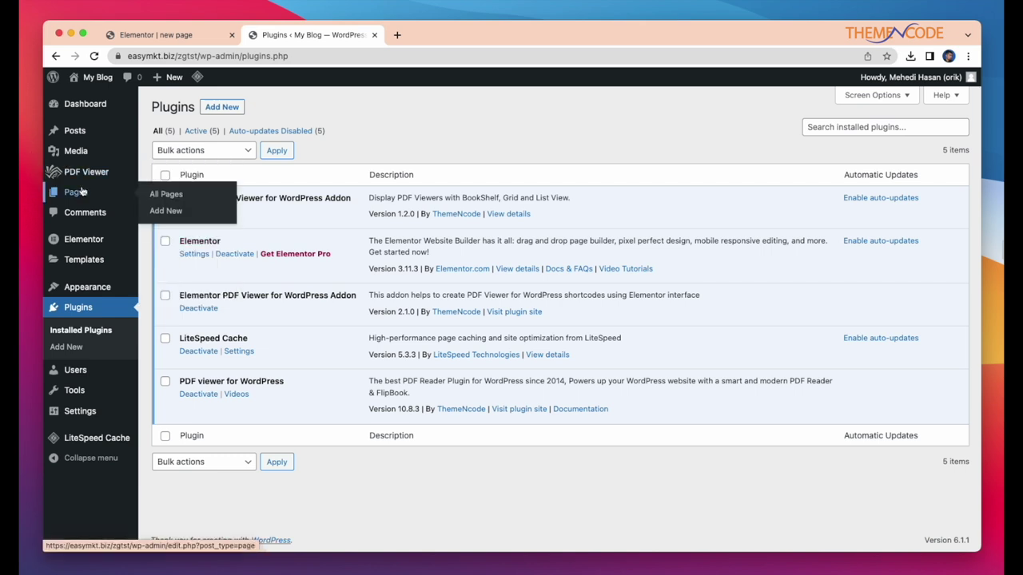
{"action": "left_click", "coordinate": [183, 191]}
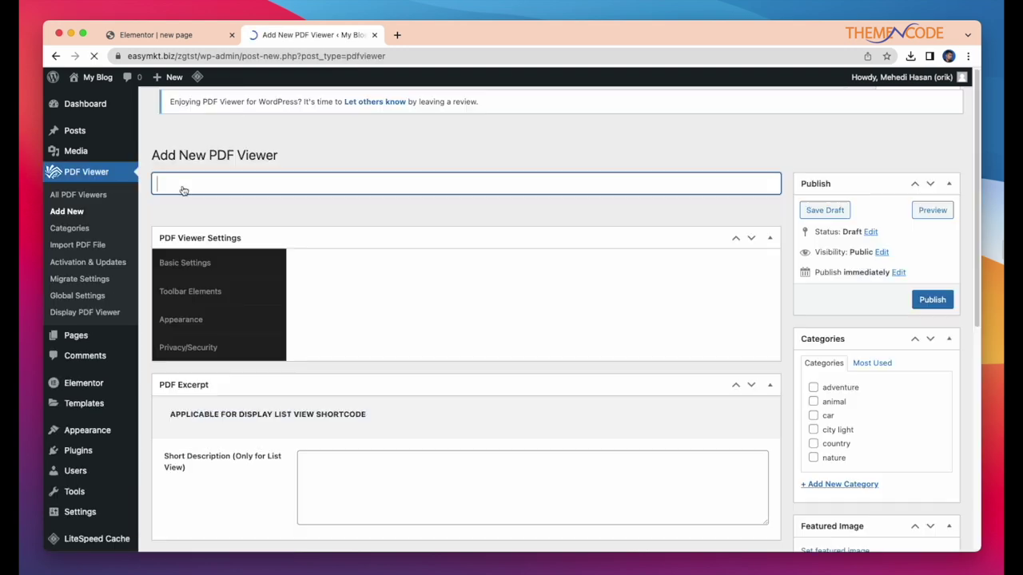
- Title the viewer 'elementor' and attach pdf-magazine.pdf as its file
{"action": "type", "text": "elementor"}
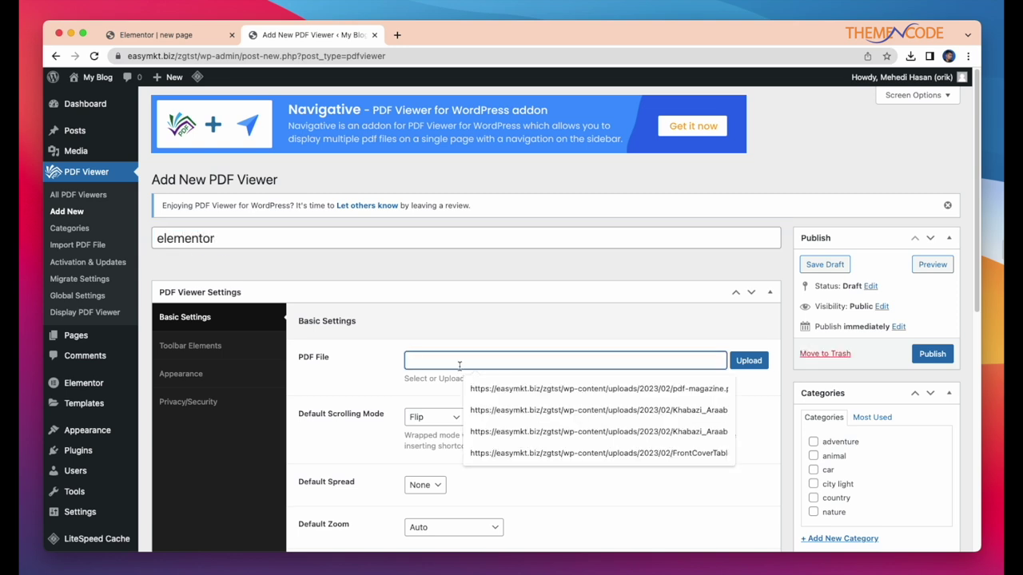
{"action": "left_click", "coordinate": [743, 361]}
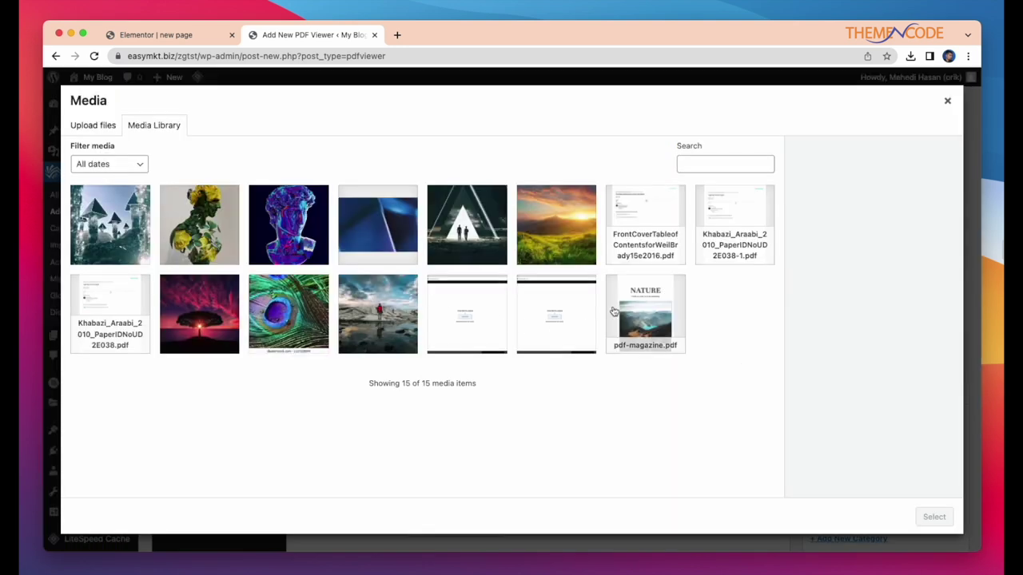
{"action": "left_click", "coordinate": [648, 311]}
{"action": "left_click", "coordinate": [934, 517]}
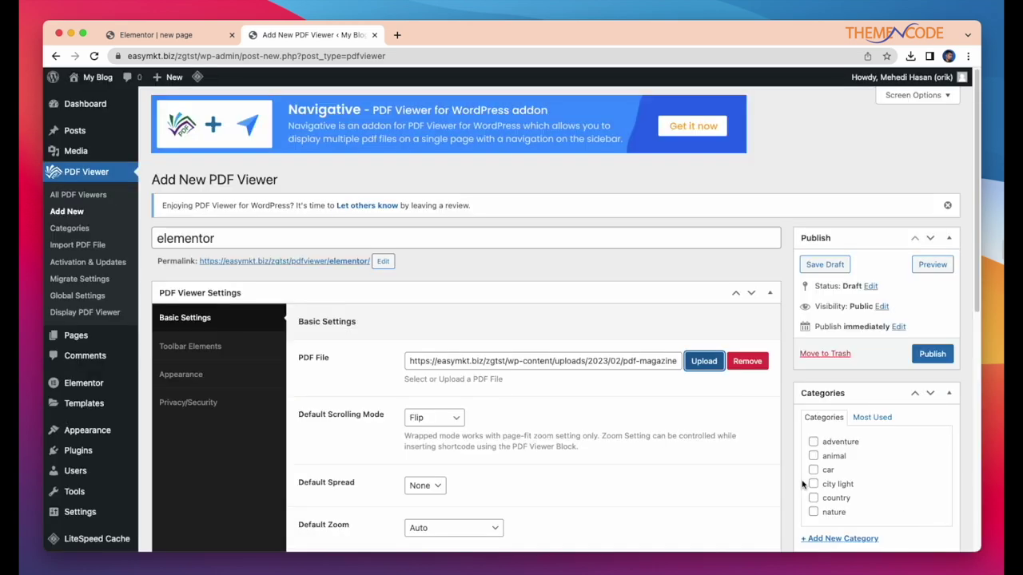
- Set the neon bust image as the viewer's featured image
{"action": "scroll", "coordinate": [836, 408], "scroll_direction": "down", "scroll_amount": 5}
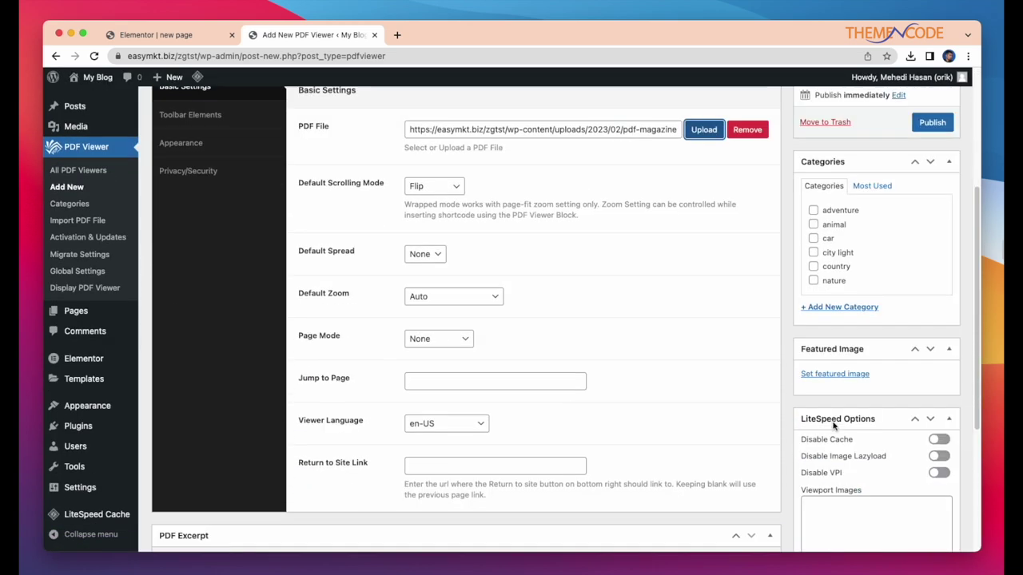
{"action": "left_click", "coordinate": [826, 373]}
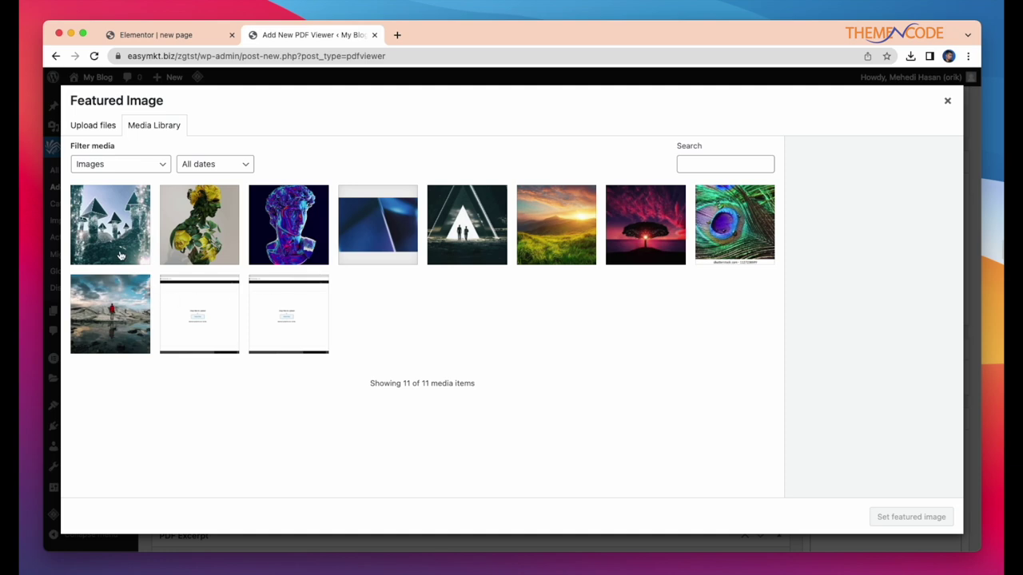
{"action": "left_click", "coordinate": [289, 218]}
{"action": "left_click", "coordinate": [910, 517]}
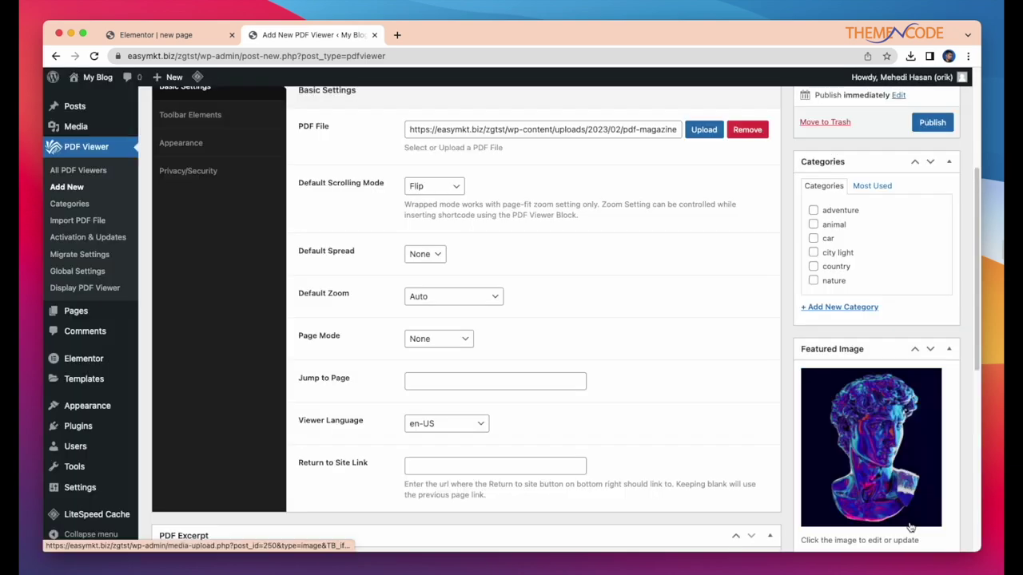
- Start a new category entry, then publish the 'elementor' PDF viewer
{"action": "scroll", "coordinate": [835, 336], "scroll_direction": "up", "scroll_amount": 1}
{"action": "left_click", "coordinate": [835, 336]}
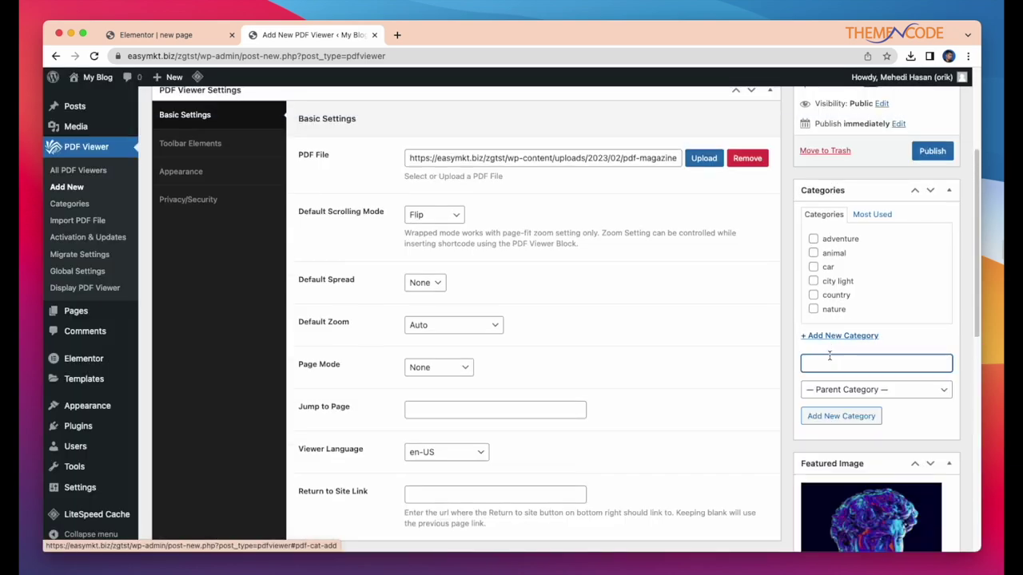
{"action": "left_click", "coordinate": [829, 360]}
{"action": "type", "text": "elementor"}
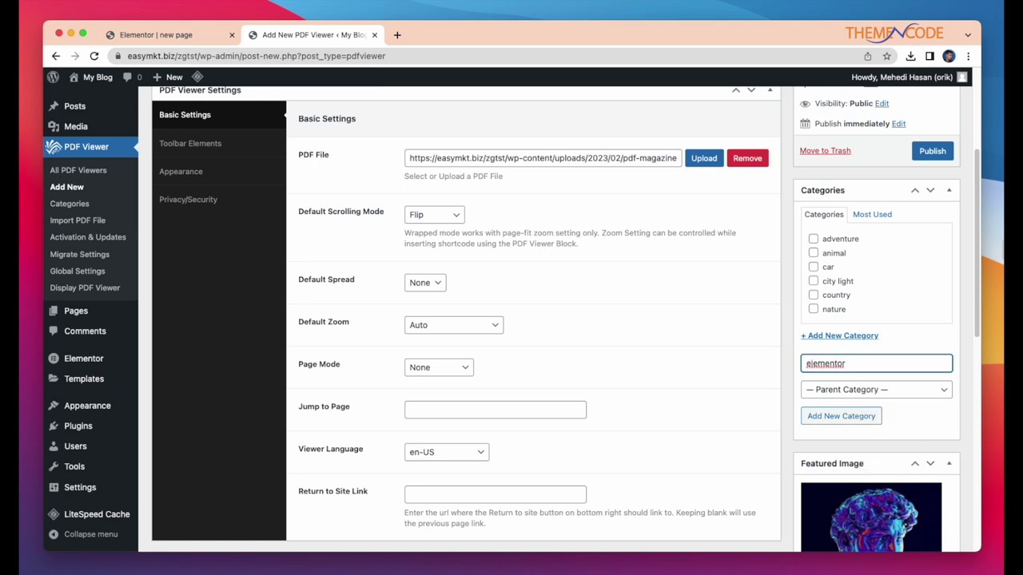
{"action": "scroll", "coordinate": [879, 319], "scroll_direction": "up", "scroll_amount": 3}
{"action": "left_click", "coordinate": [931, 351]}
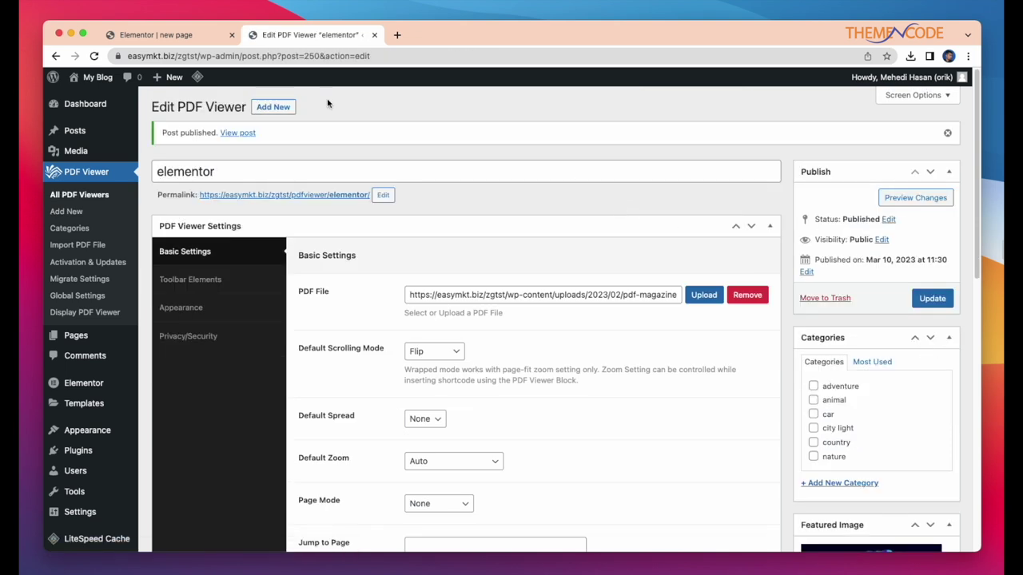
{"action": "left_click", "coordinate": [177, 35]}
- Set the lower PDF widget's viewer to 'elementor' and turn the NATURE magazine to the next page
{"action": "left_click", "coordinate": [154, 181]}
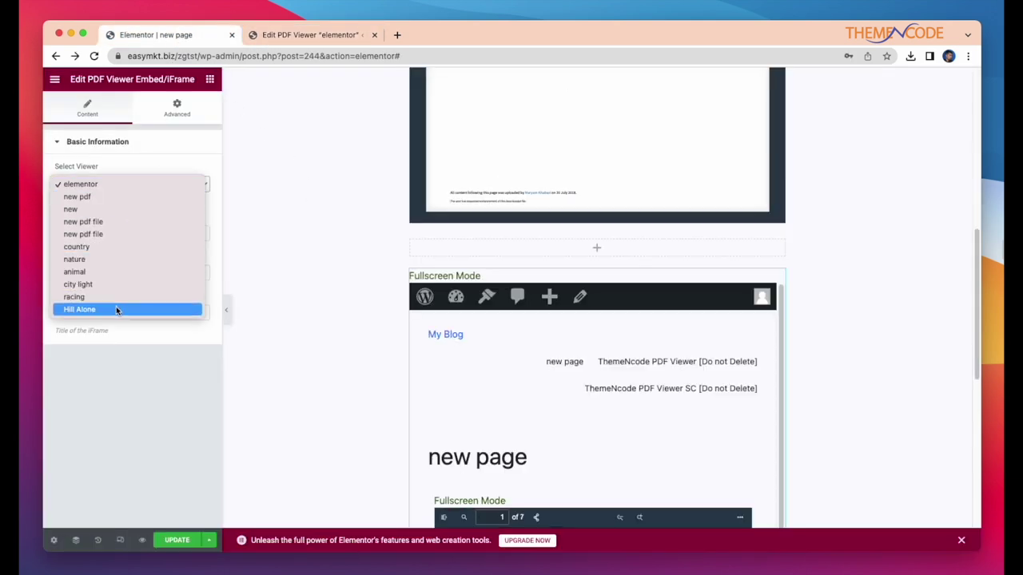
{"action": "left_click", "coordinate": [111, 185]}
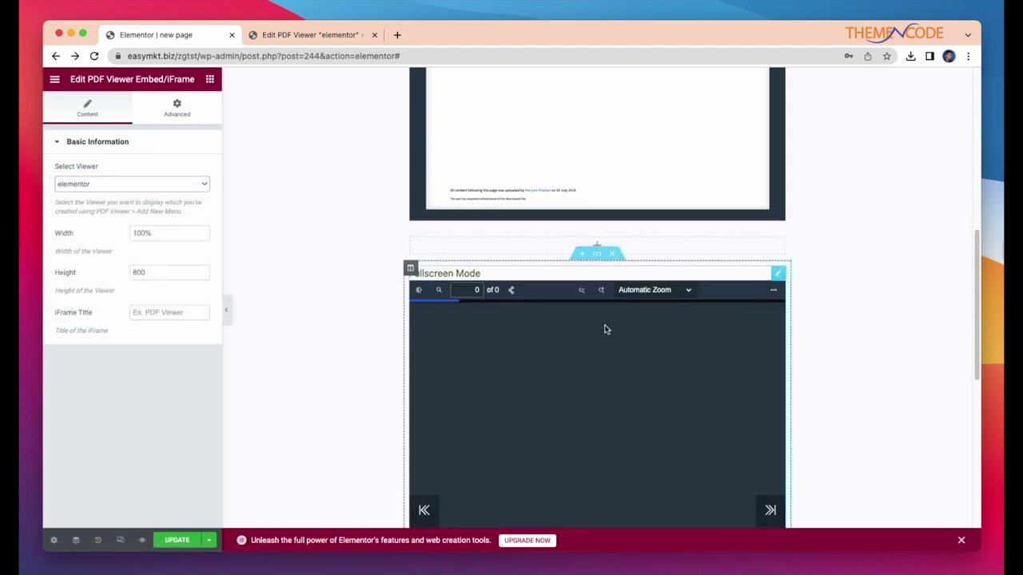
{"action": "scroll", "coordinate": [605, 329], "scroll_direction": "down", "scroll_amount": 1}
{"action": "scroll", "coordinate": [605, 329], "scroll_direction": "down", "scroll_amount": 1}
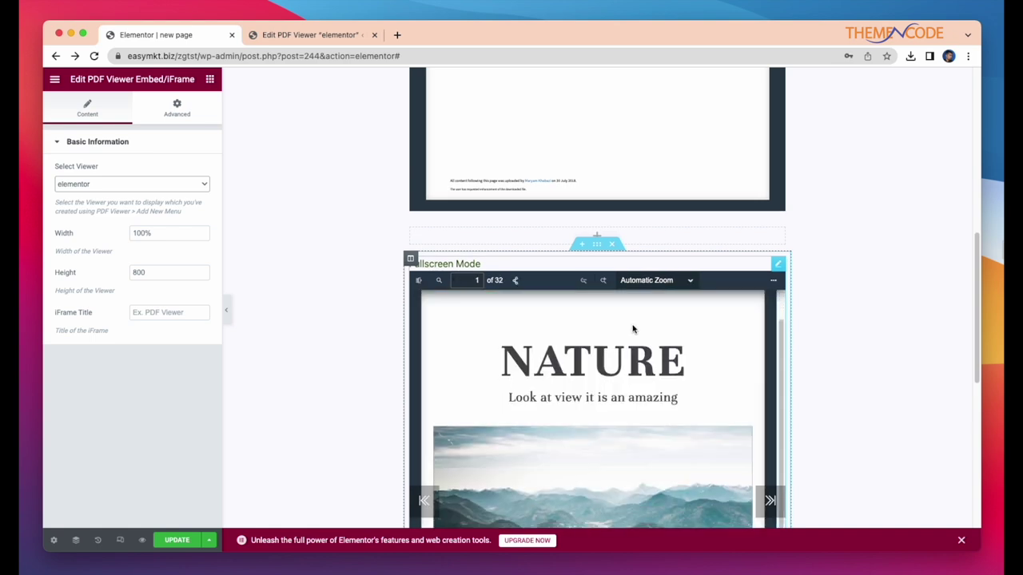
{"action": "left_click_drag", "start_coordinate": [978, 241], "coordinate": [971, 302]}
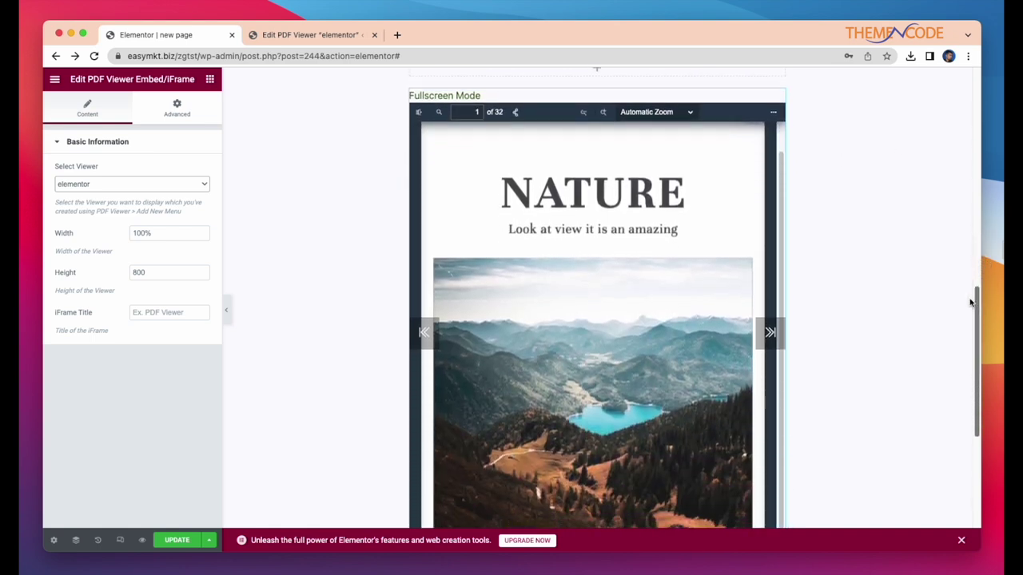
{"action": "left_click", "coordinate": [767, 336]}
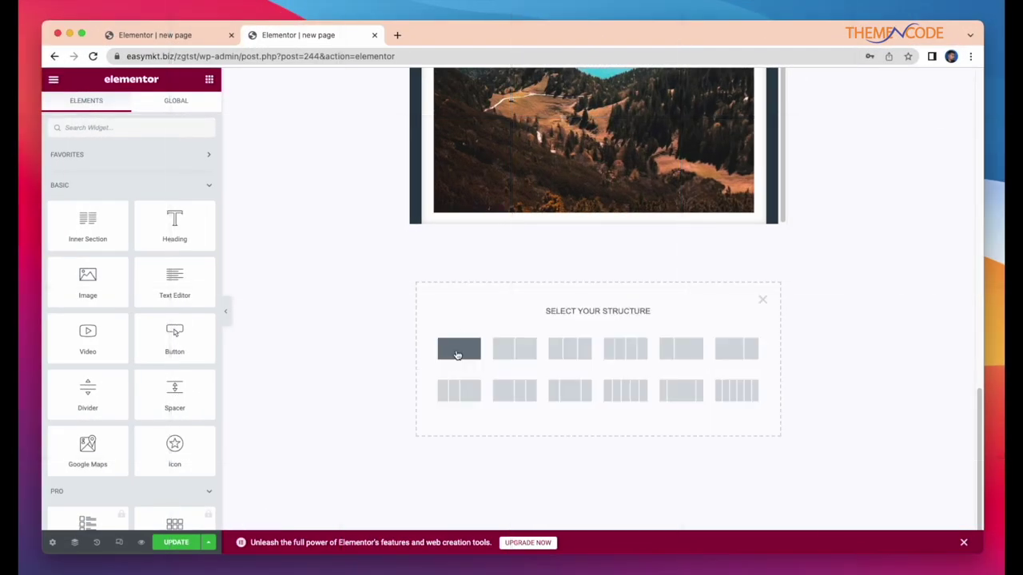
- Add a one-column section and drop a PDF Viewer Link widget from a 'pdf' search into it
{"action": "left_click", "coordinate": [457, 352]}
{"action": "left_click", "coordinate": [209, 81]}
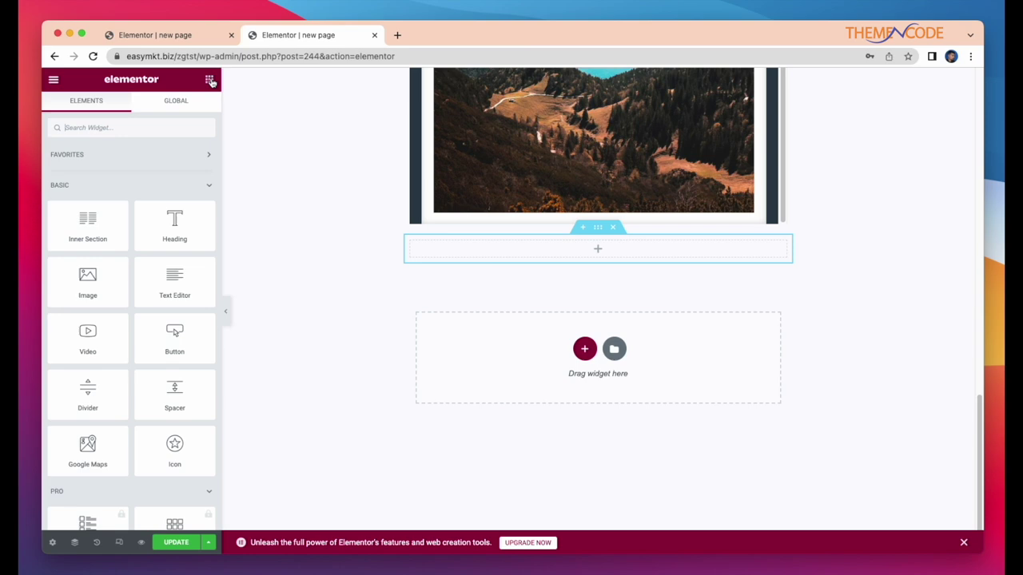
{"action": "left_click", "coordinate": [152, 127]}
{"action": "type", "text": "pdf"}
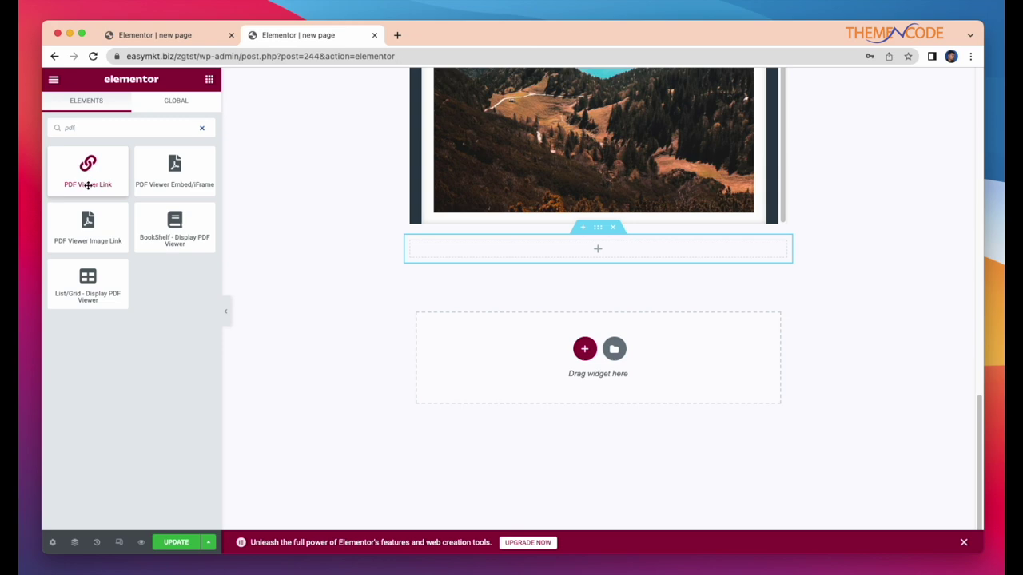
{"action": "left_click_drag", "start_coordinate": [88, 185], "coordinate": [602, 260]}
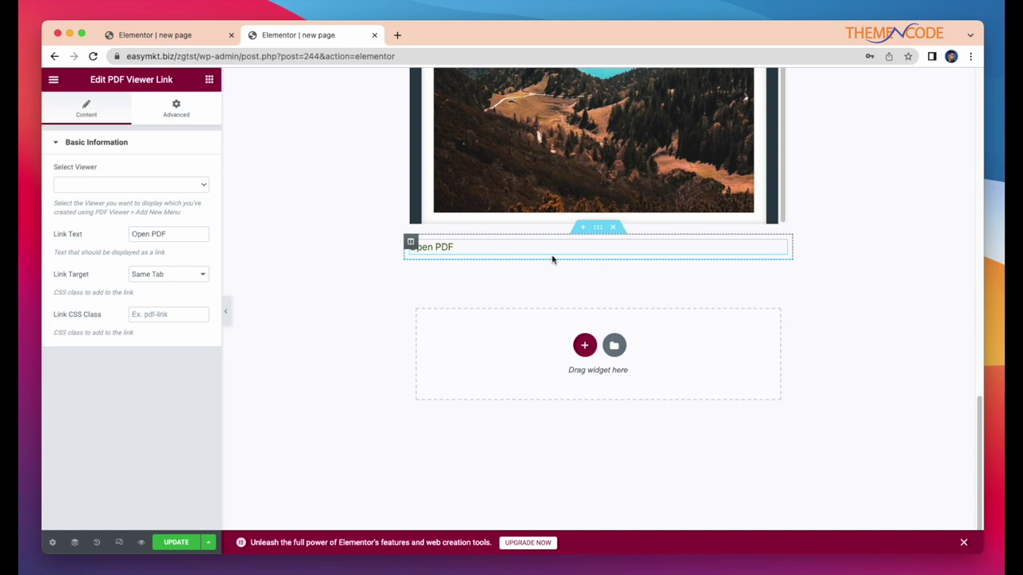
- Point the link at the racing viewer and change its text to 'NEW PDF'
{"action": "left_click", "coordinate": [170, 185]}
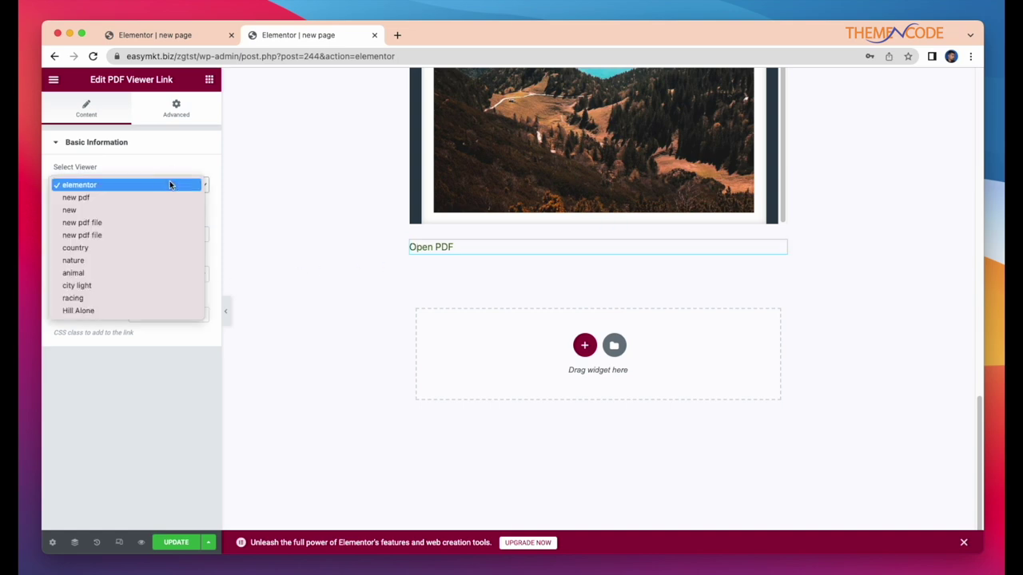
{"action": "left_click", "coordinate": [114, 299]}
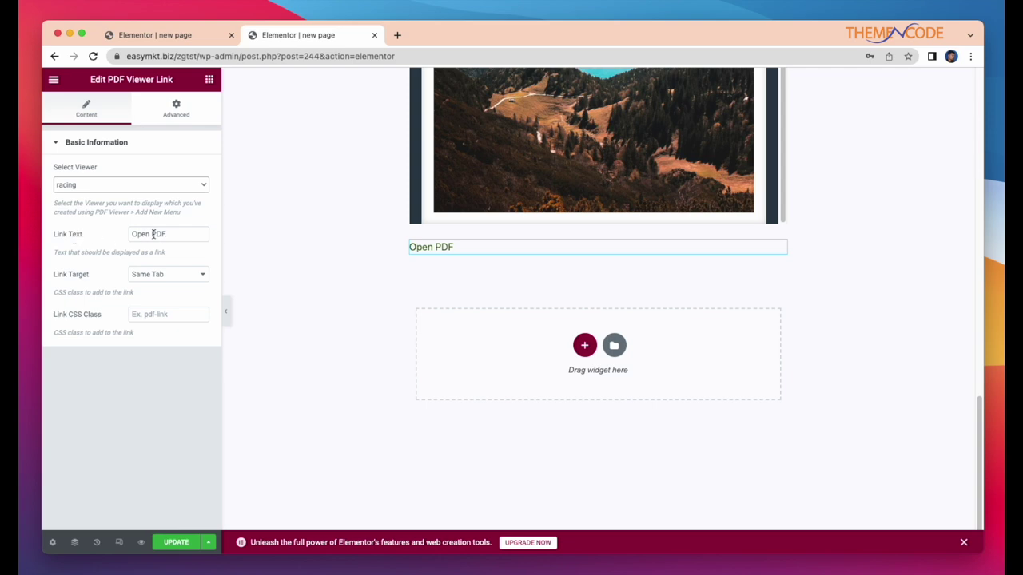
{"action": "left_click", "coordinate": [150, 234]}
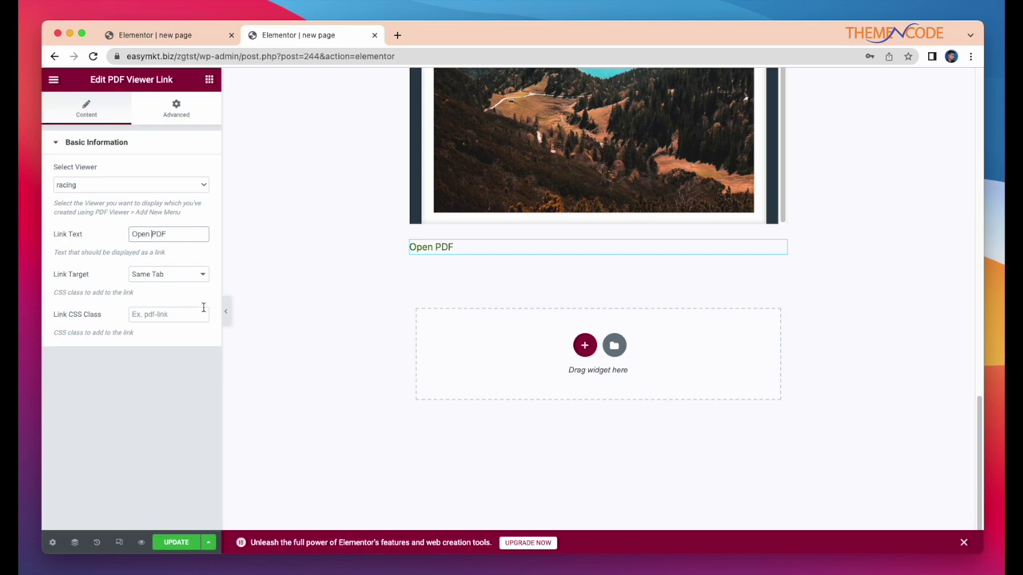
{"action": "key", "text": "BackSpace"}
{"action": "key", "text": "BackSpace"}
{"action": "key", "text": "BackSpace"}
{"action": "key", "text": "BackSpace"}
{"action": "key", "text": "BackSpace"}
{"action": "type", "text": "NEW"}
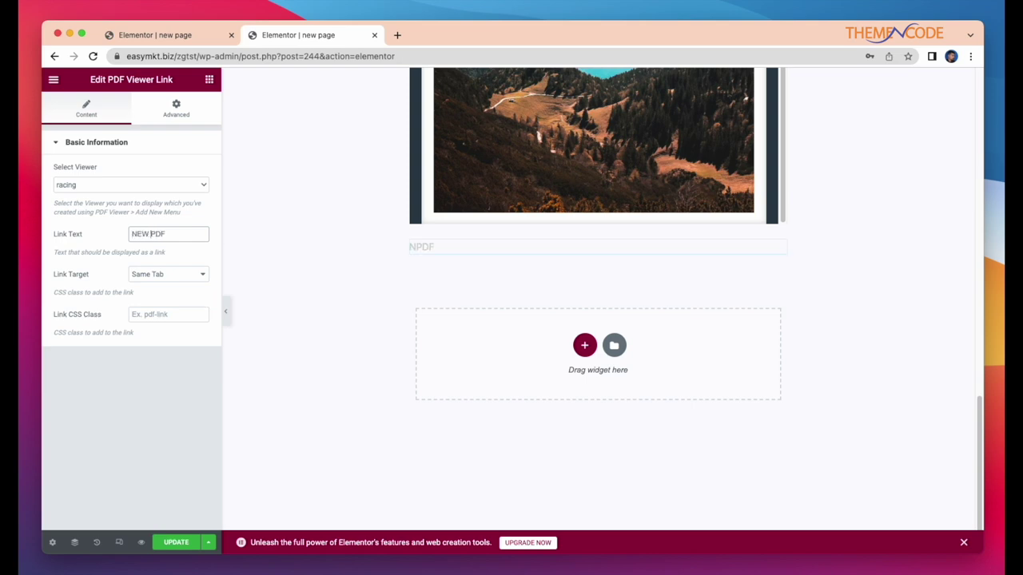
- Set the Link Target to New Tab, leaving the CSS class empty
{"action": "left_click", "coordinate": [200, 276]}
{"action": "left_click", "coordinate": [162, 286]}
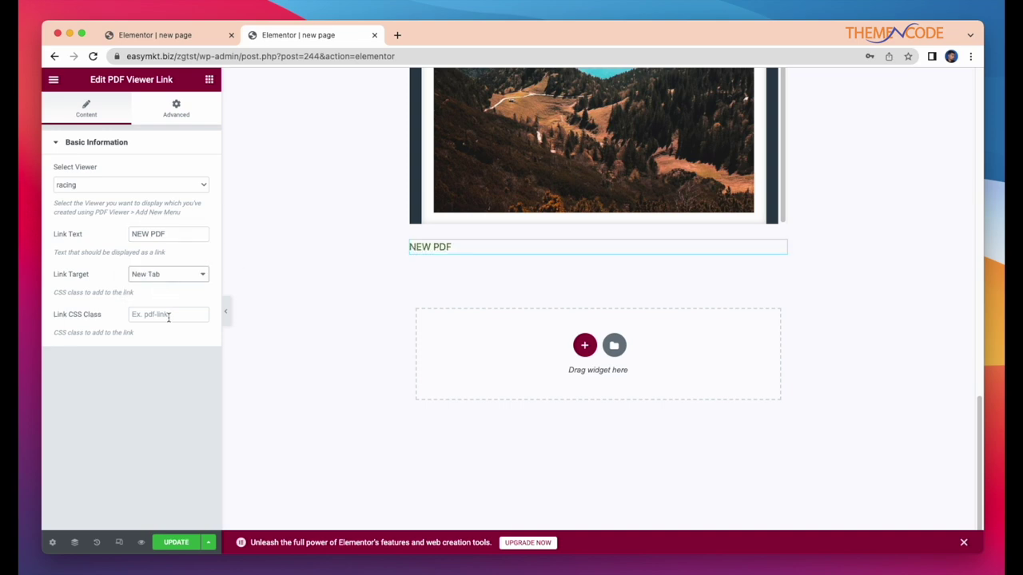
{"action": "left_click", "coordinate": [137, 315]}
{"action": "left_click", "coordinate": [520, 251]}
- Save the page changes in the Elementor editor with UPDATE
{"action": "left_click", "coordinate": [100, 104]}
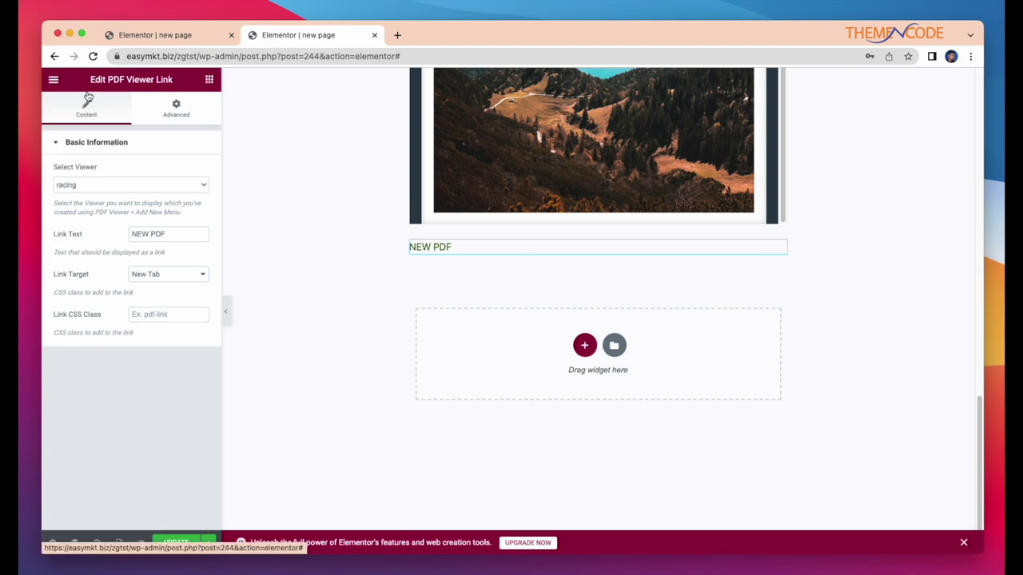
{"action": "left_click", "coordinate": [53, 79]}
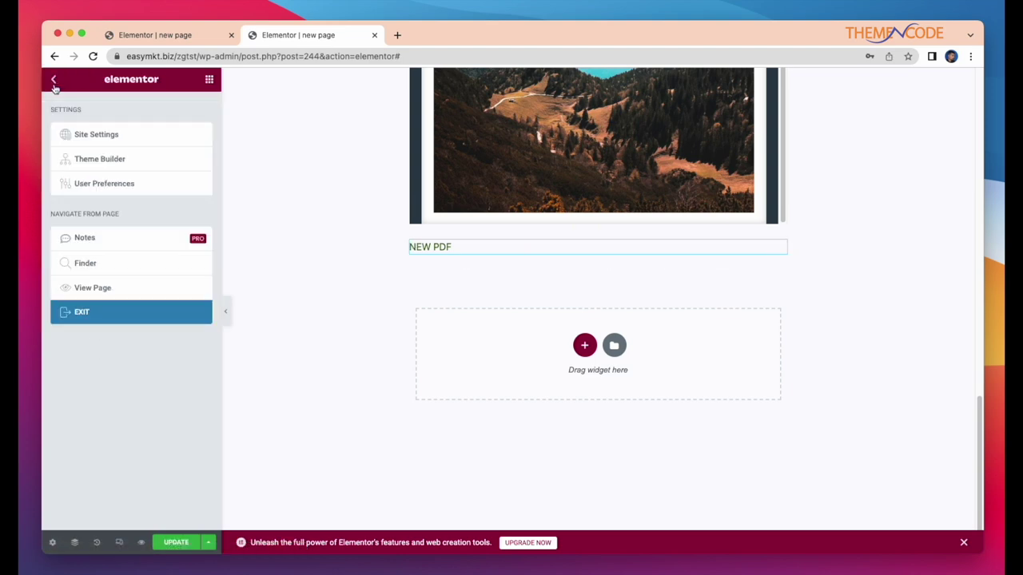
{"action": "left_click", "coordinate": [258, 286]}
{"action": "left_click", "coordinate": [178, 543]}
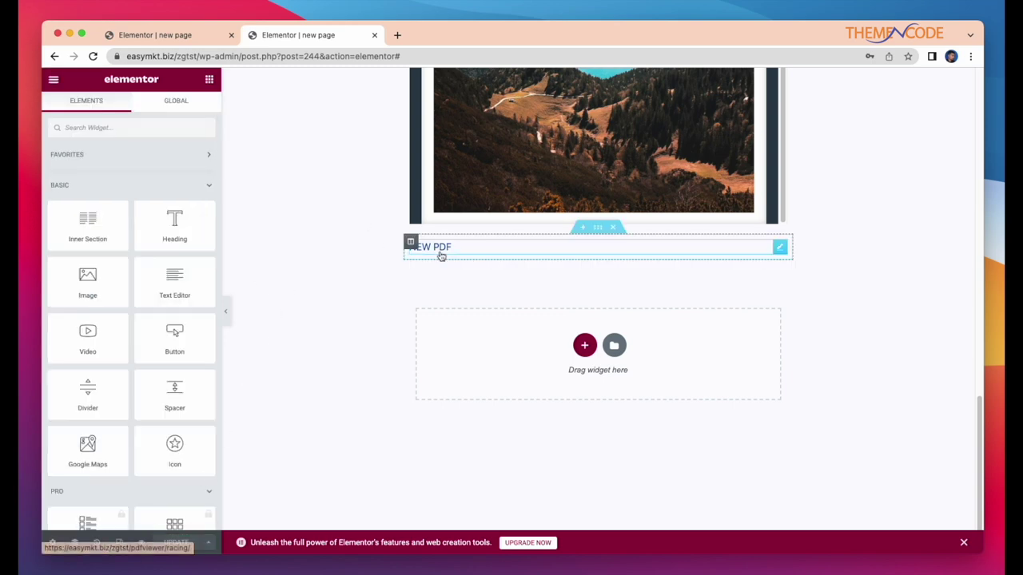
- View the live page and open the NEW PDF link's 32-page racing PDF in a new tab
{"action": "left_click", "coordinate": [53, 80]}
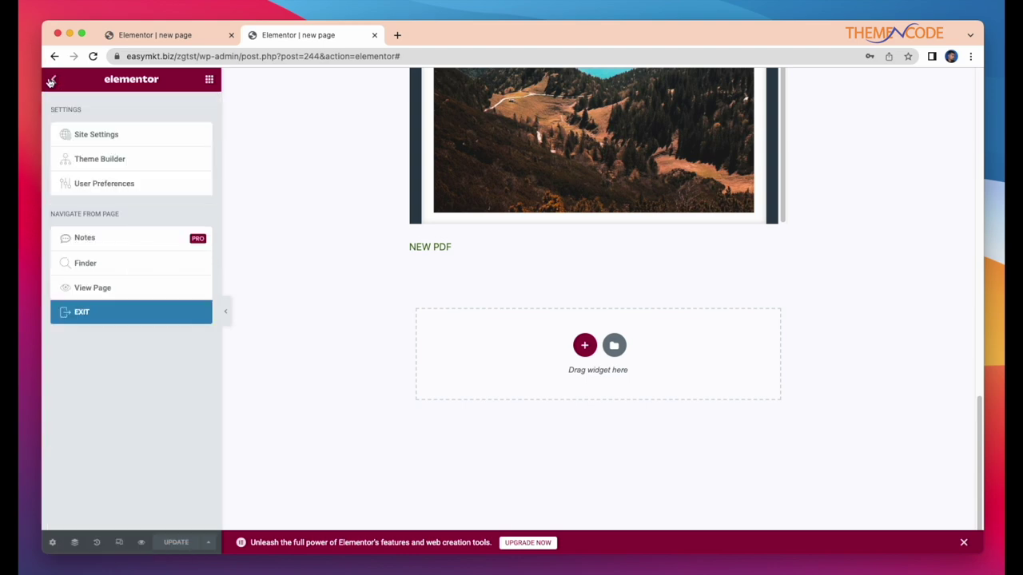
{"action": "left_click", "coordinate": [100, 288]}
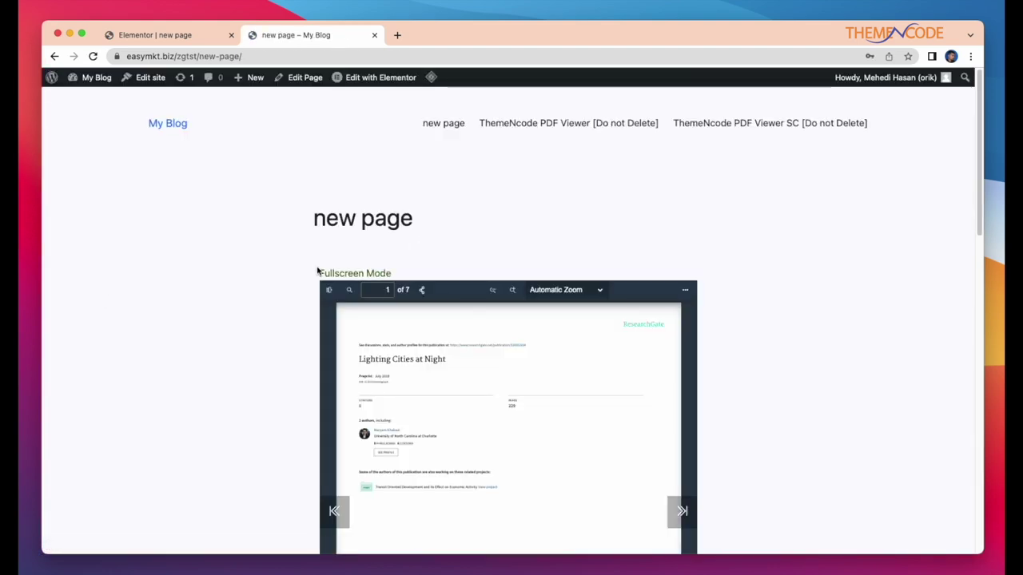
{"action": "scroll", "coordinate": [320, 275], "scroll_direction": "down", "scroll_amount": 10}
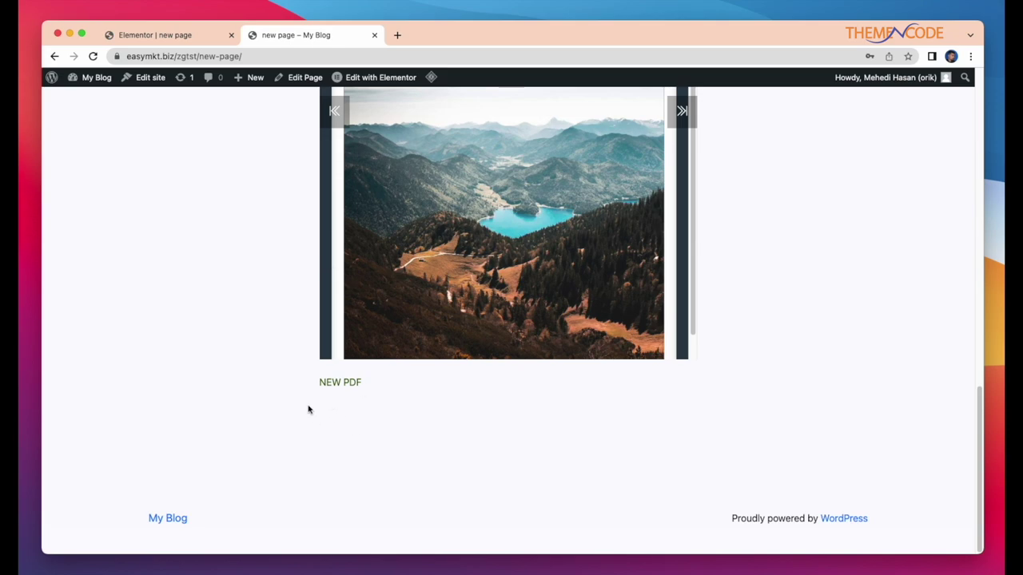
{"action": "left_click", "coordinate": [334, 385]}
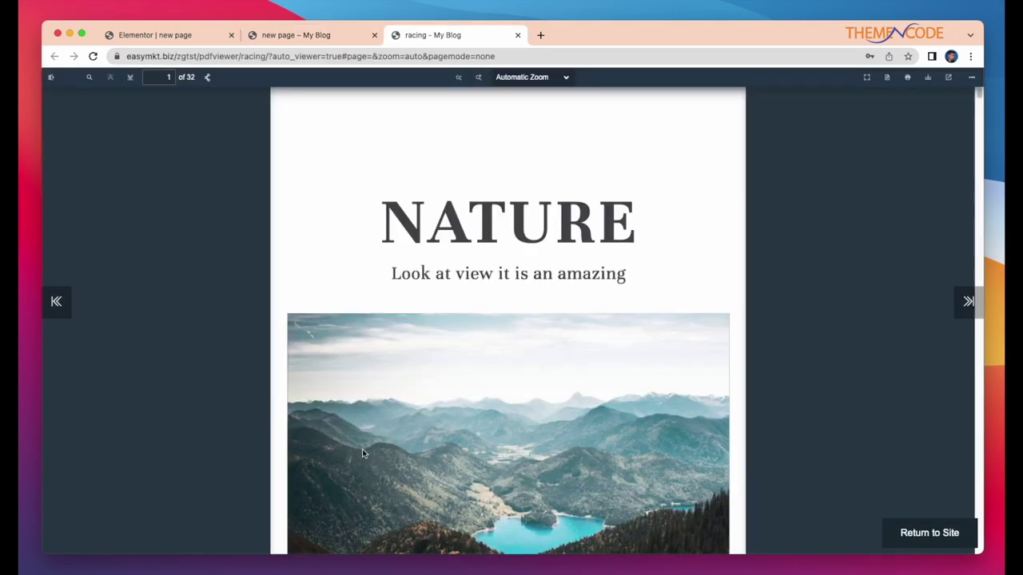
{"action": "scroll", "coordinate": [584, 361], "scroll_direction": "down", "scroll_amount": 20}
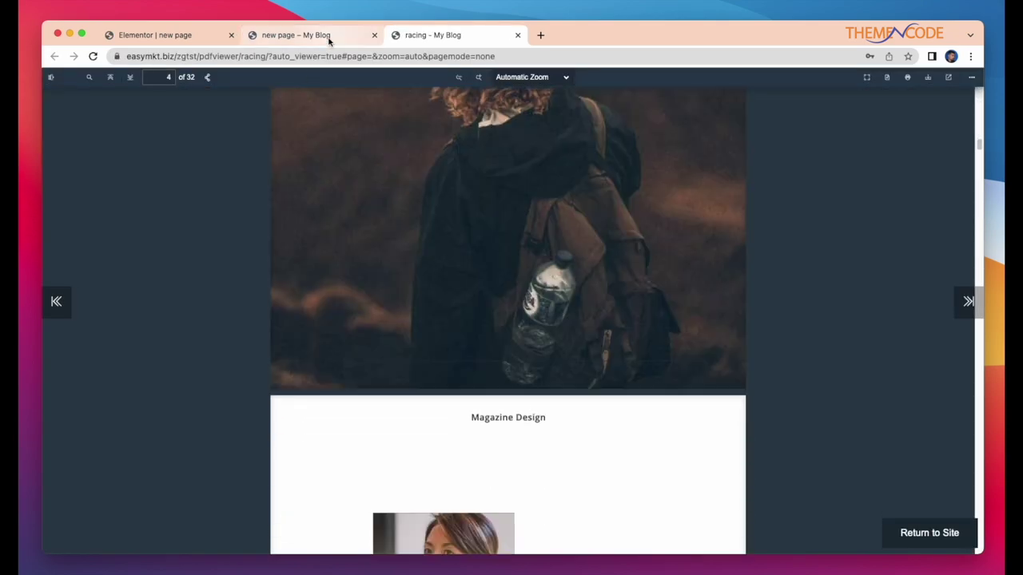
{"action": "left_click", "coordinate": [329, 37]}
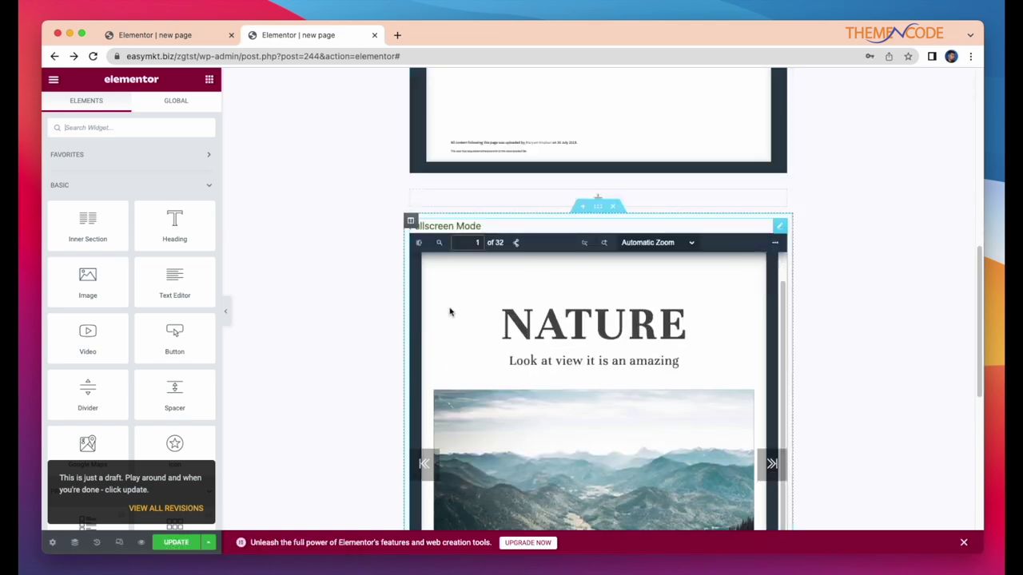
- Add a new single-column section below the embedded PDF
{"action": "left_click_drag", "start_coordinate": [977, 269], "coordinate": [979, 402]}
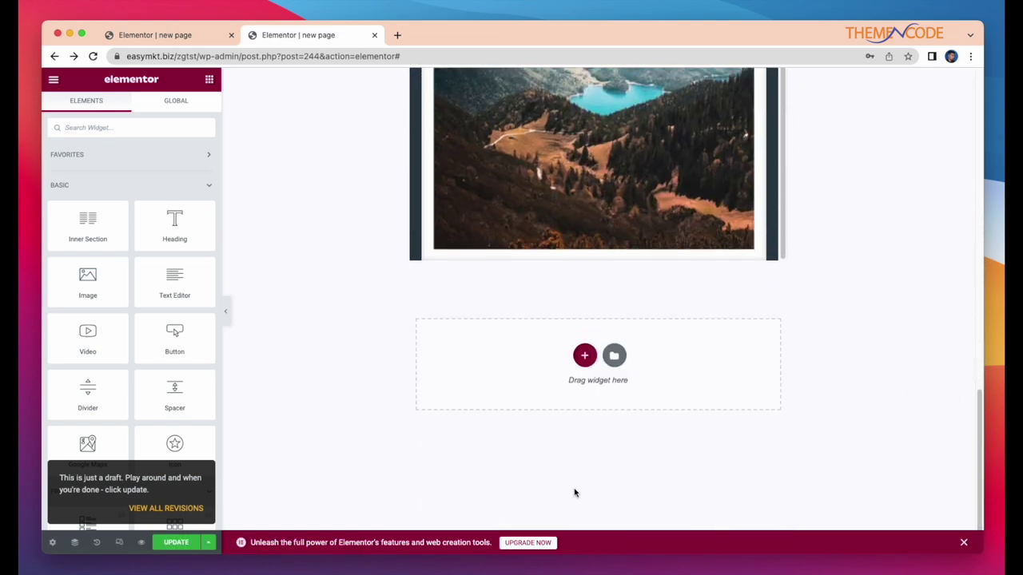
{"action": "left_click", "coordinate": [583, 357]}
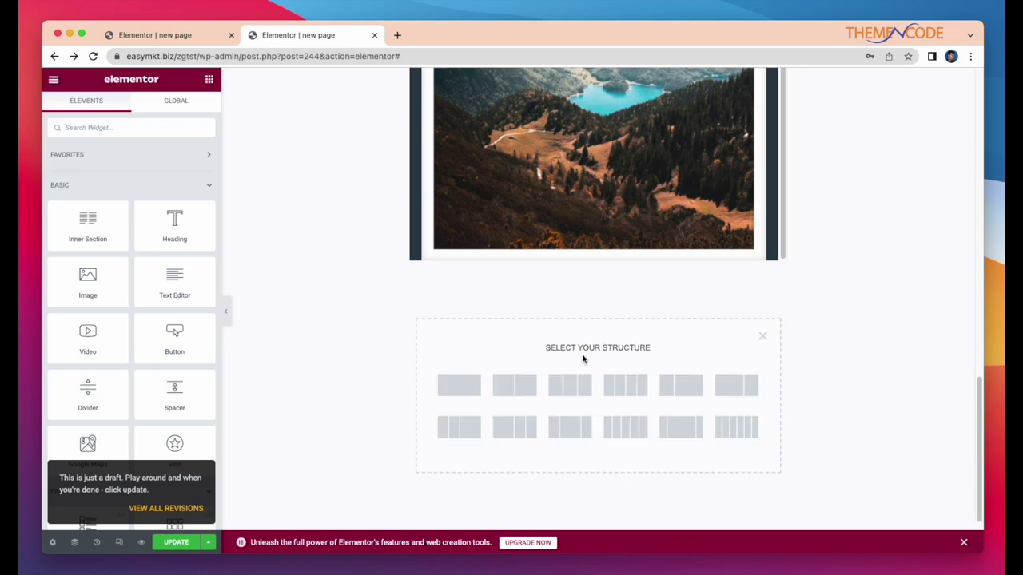
{"action": "left_click", "coordinate": [457, 387]}
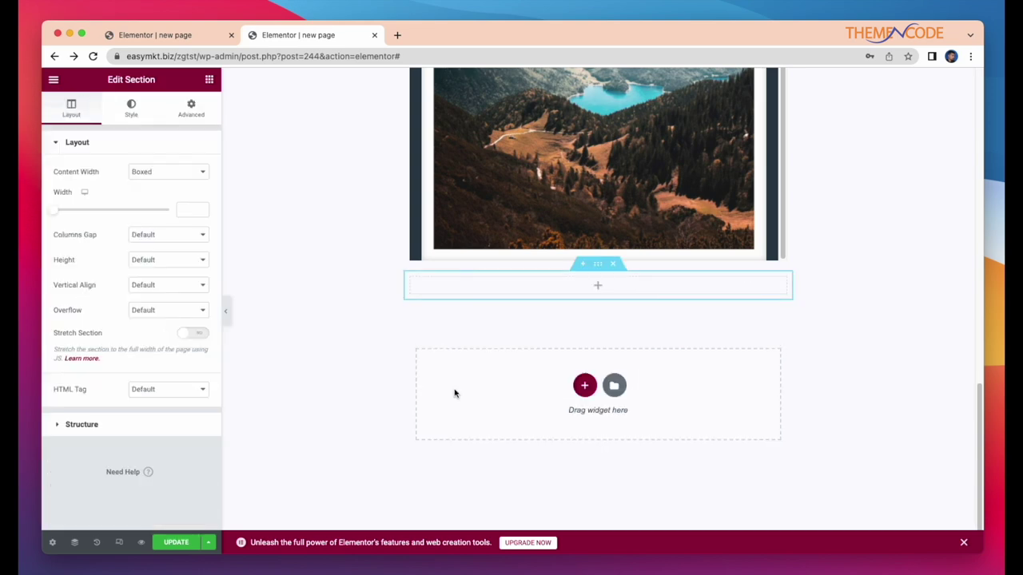
- Search the widgets for 'pdf' and drop a PDF Viewer Image Link into the new section
{"action": "left_click", "coordinate": [209, 79]}
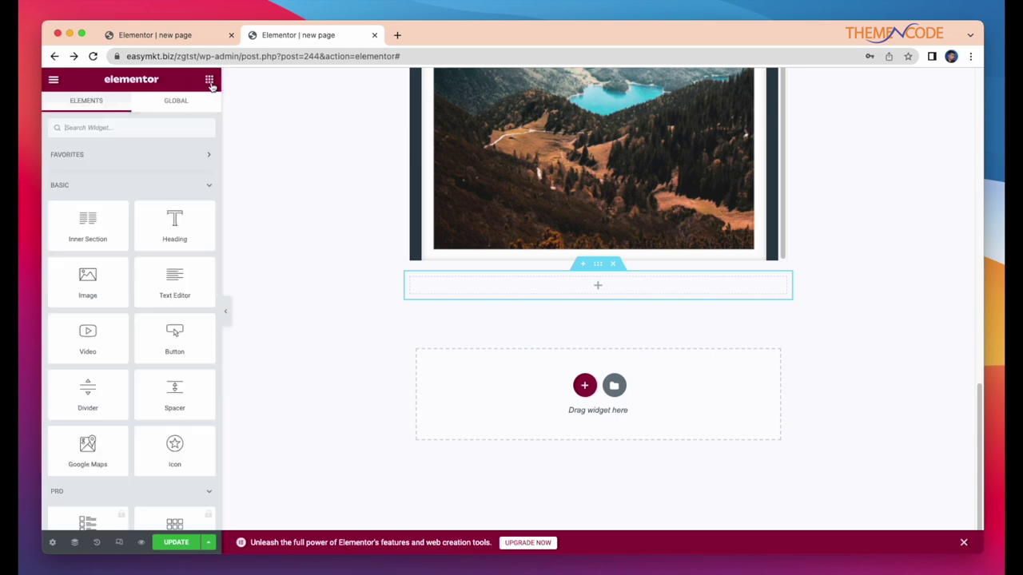
{"action": "left_click", "coordinate": [127, 127]}
{"action": "type", "text": "pdf"}
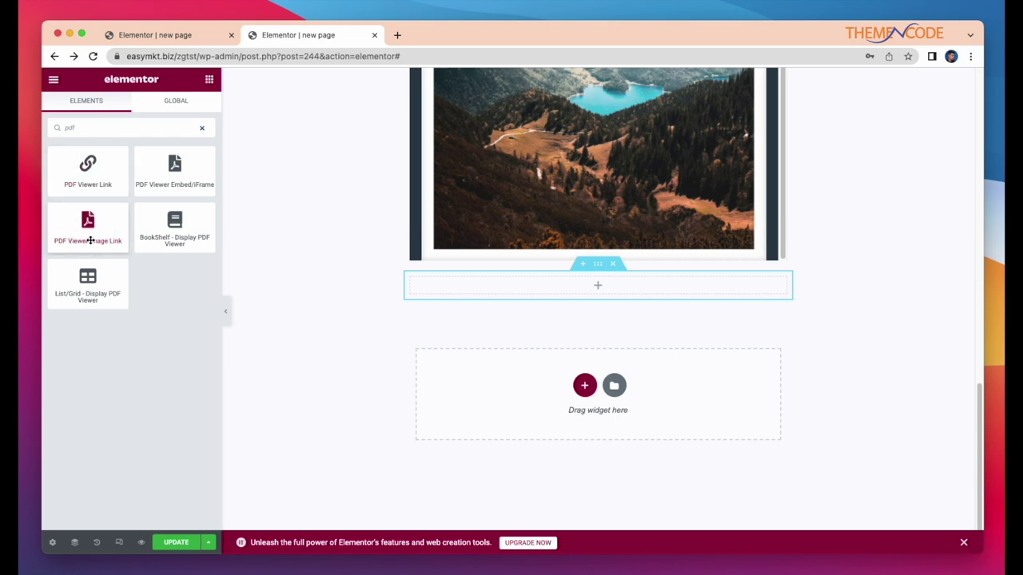
{"action": "left_click_drag", "start_coordinate": [90, 240], "coordinate": [553, 287]}
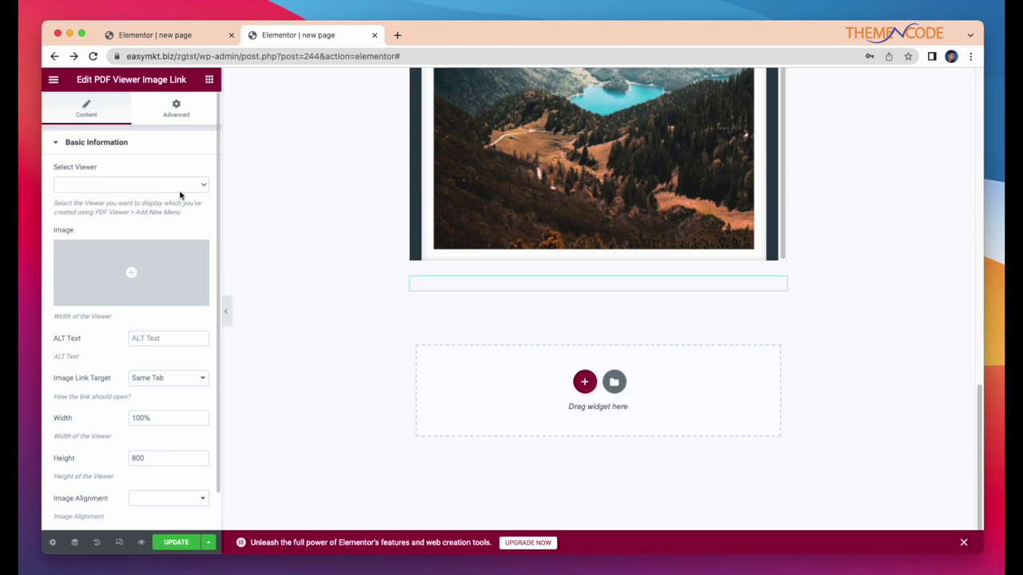
- Set Select Viewer to country and insert 417.jpg, the triangle photo, as the widget image
{"action": "left_click", "coordinate": [202, 187]}
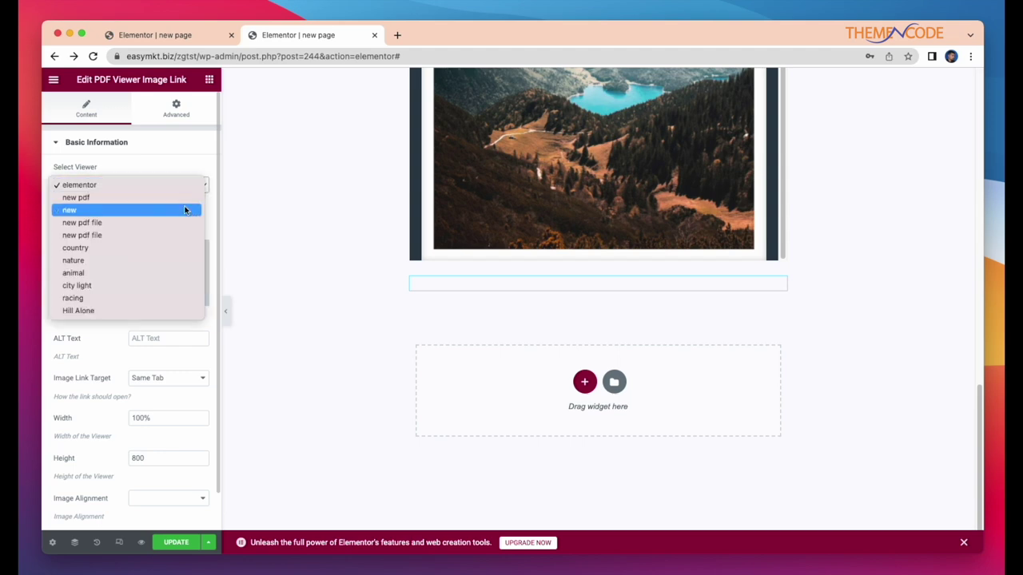
{"action": "left_click", "coordinate": [170, 247]}
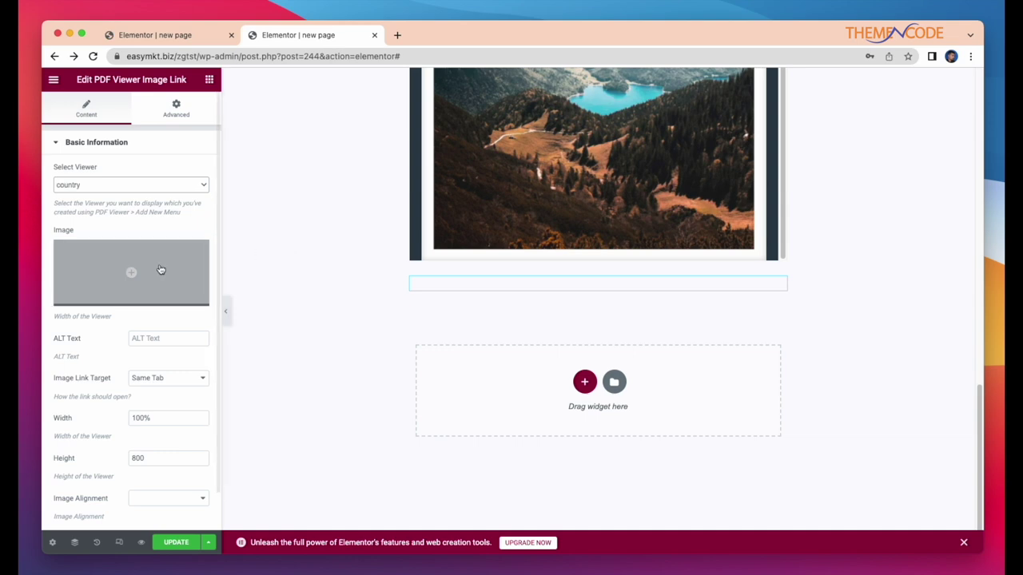
{"action": "left_click", "coordinate": [155, 269]}
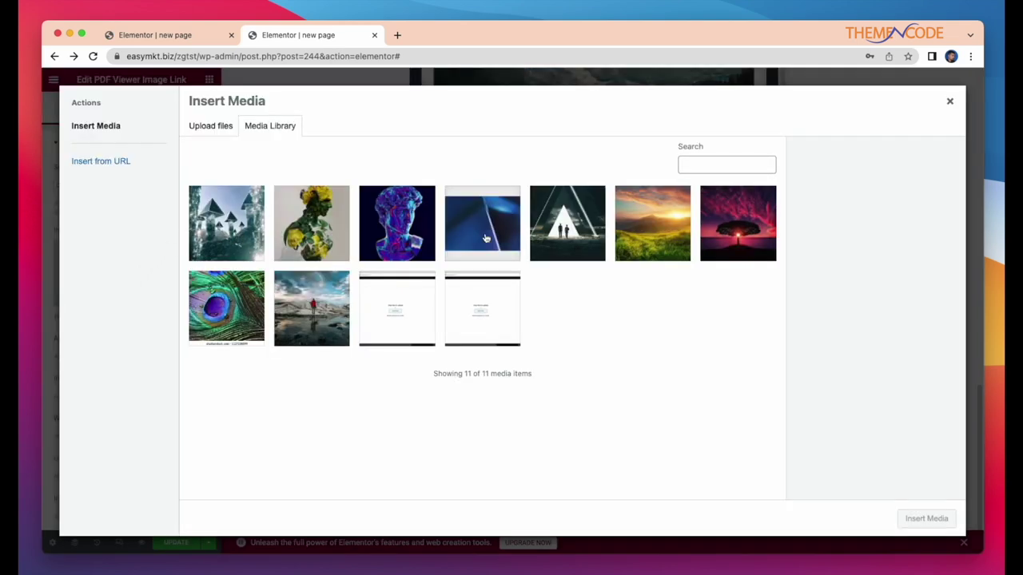
{"action": "left_click", "coordinate": [557, 240]}
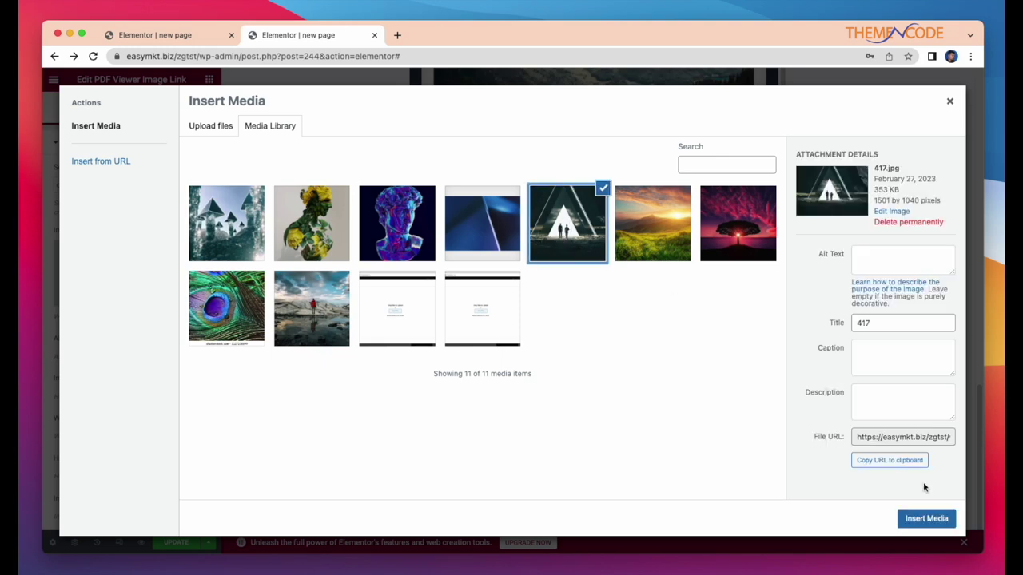
{"action": "left_click", "coordinate": [929, 518]}
{"action": "scroll", "coordinate": [530, 280], "scroll_direction": "down", "scroll_amount": 5}
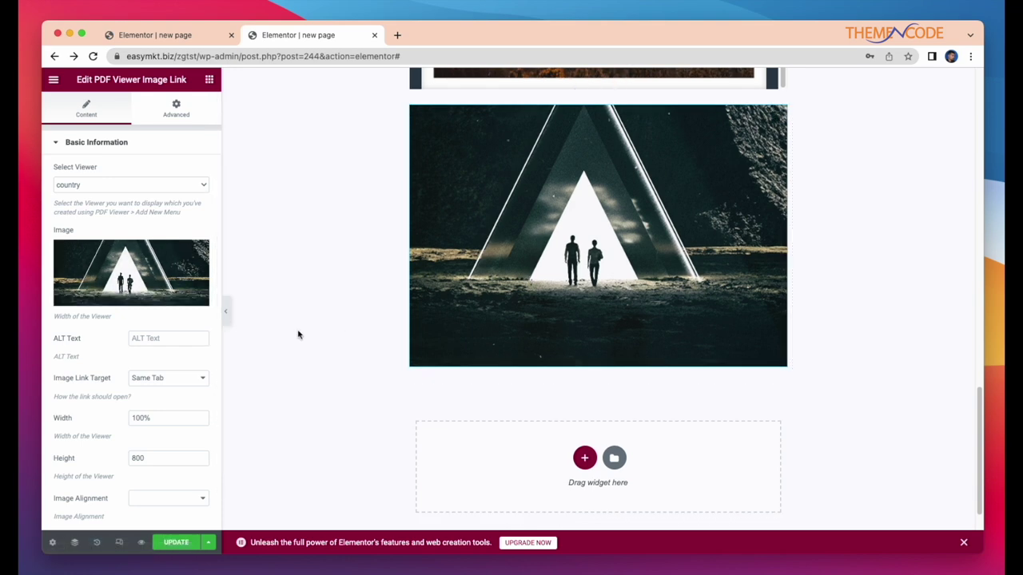
- Set the PDF Viewer Image Link's Image Link Target to New Tab
{"action": "scroll", "coordinate": [156, 351], "scroll_direction": "down", "scroll_amount": 1}
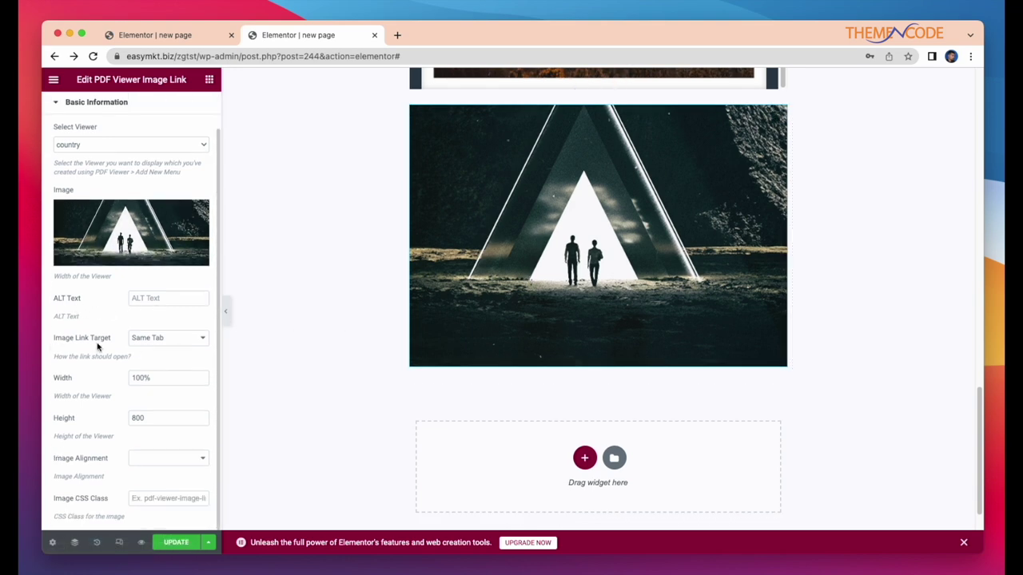
{"action": "left_click", "coordinate": [203, 339]}
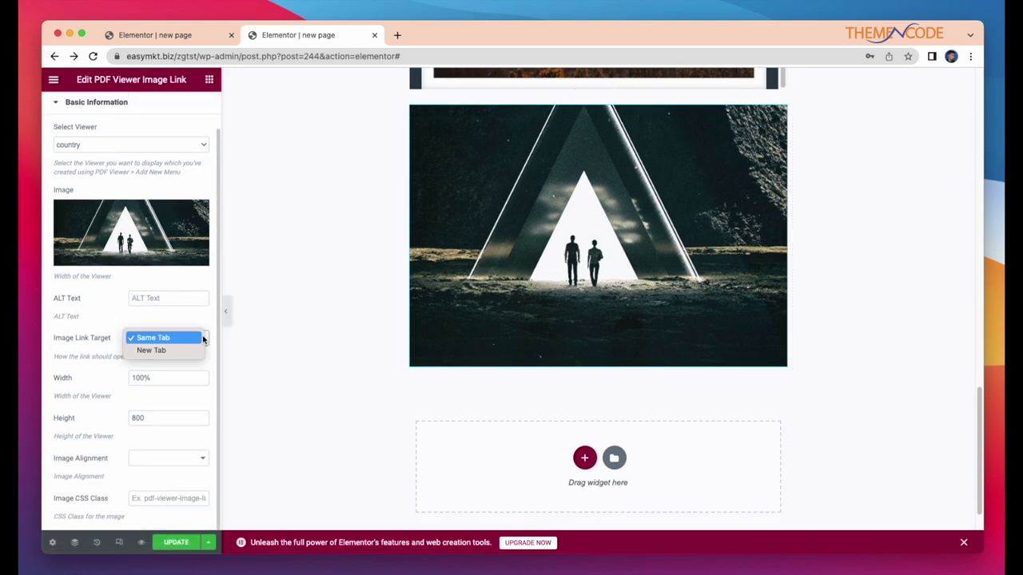
{"action": "left_click", "coordinate": [159, 353]}
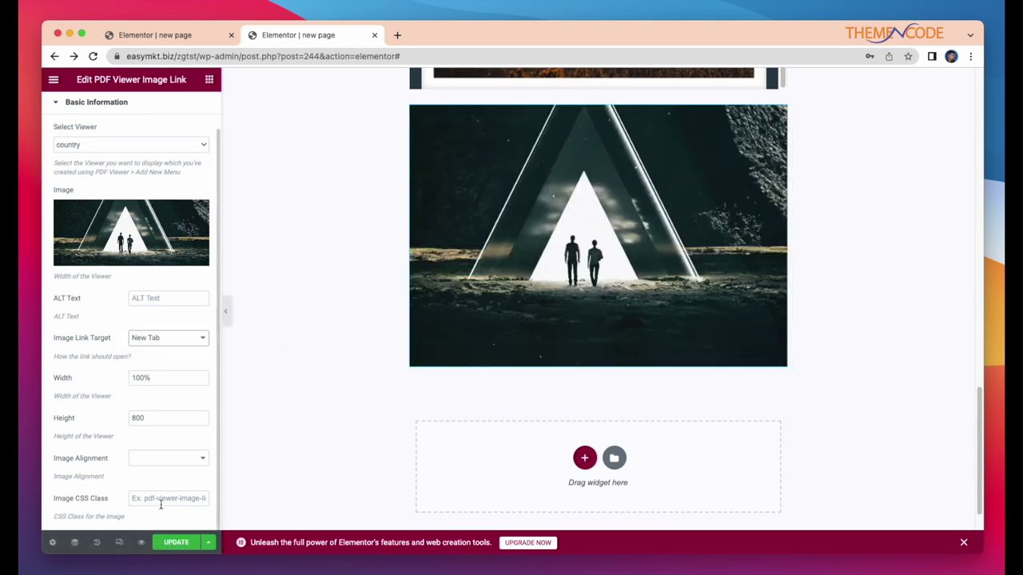
{"action": "scroll", "coordinate": [155, 224], "scroll_direction": "up", "scroll_amount": 2}
{"action": "left_click", "coordinate": [176, 109]}
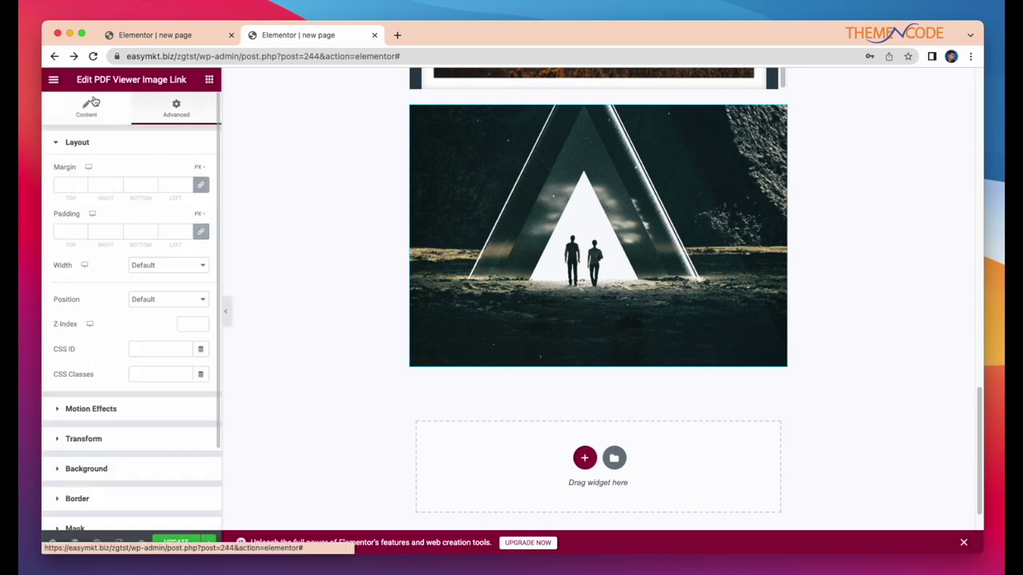
{"action": "left_click", "coordinate": [92, 105]}
- View the published page live and scroll down to the triangle image
{"action": "left_click", "coordinate": [53, 80]}
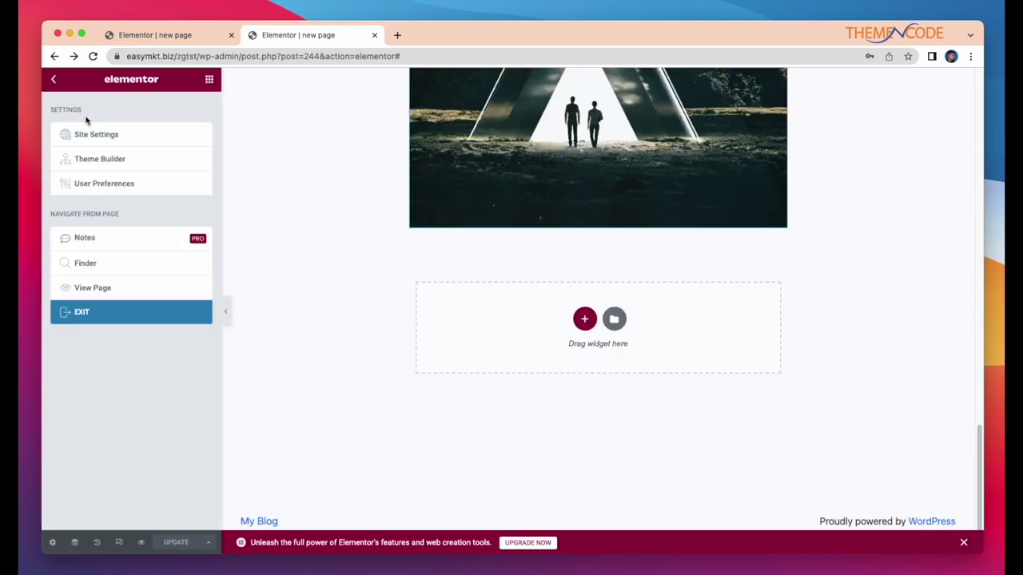
{"action": "left_click", "coordinate": [94, 291]}
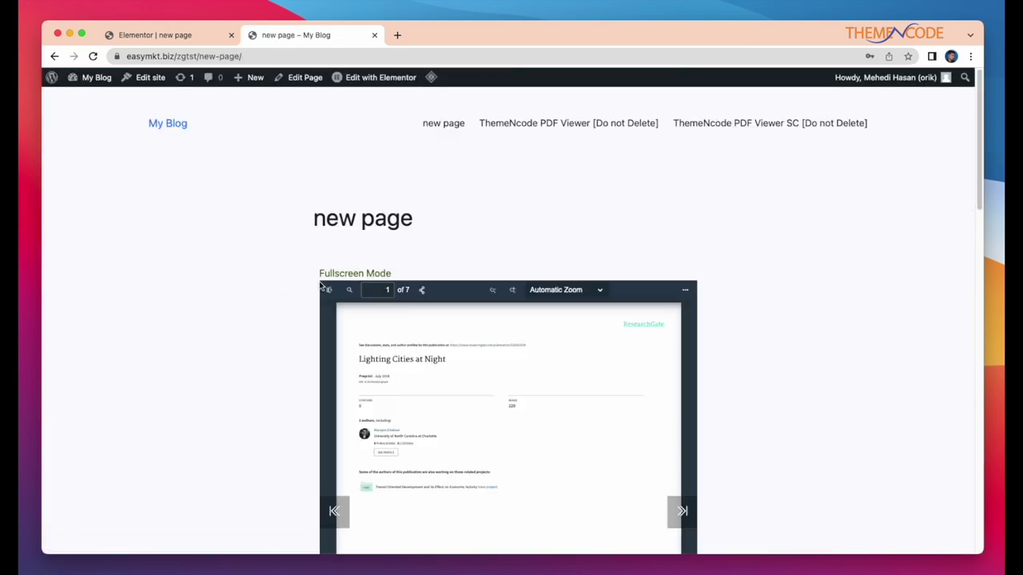
{"action": "scroll", "coordinate": [373, 281], "scroll_direction": "down", "scroll_amount": 10}
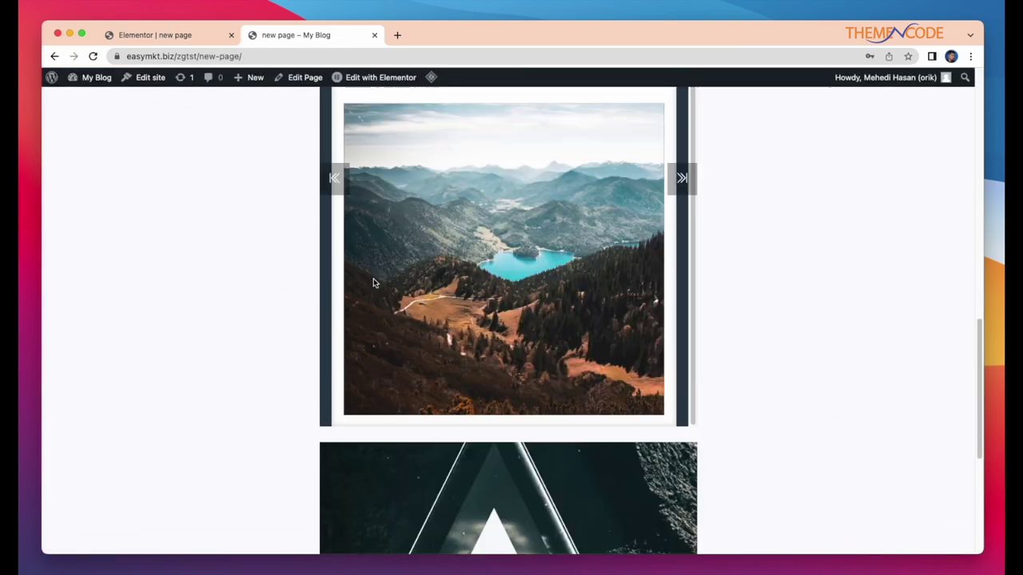
{"action": "scroll", "coordinate": [373, 281], "scroll_direction": "down", "scroll_amount": 5}
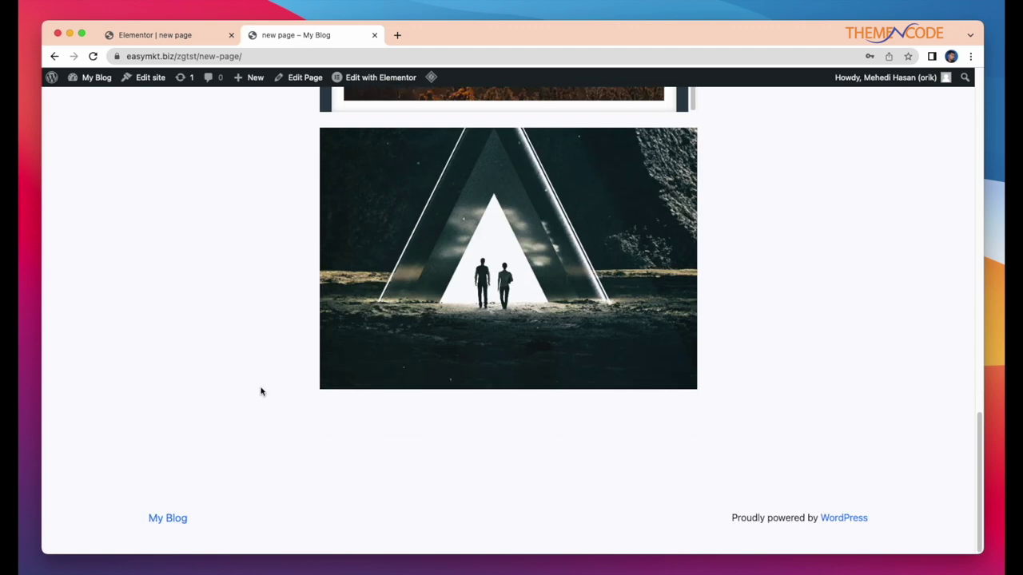
- Open the triangle image's 7-page country PDF in a new tab, page forward to page 4, then close it
{"action": "left_click", "coordinate": [605, 292]}
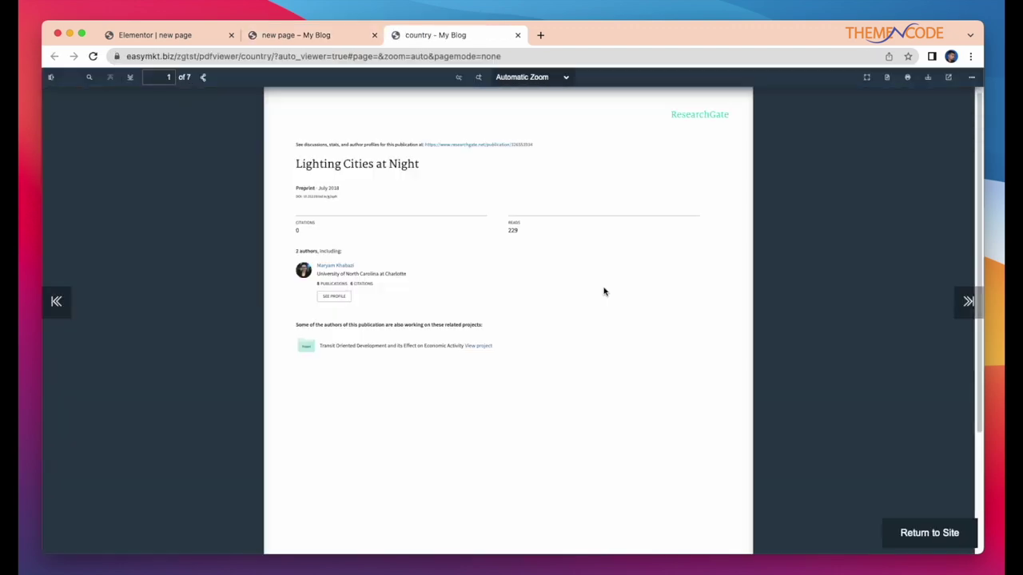
{"action": "scroll", "coordinate": [429, 324], "scroll_direction": "down", "scroll_amount": 3}
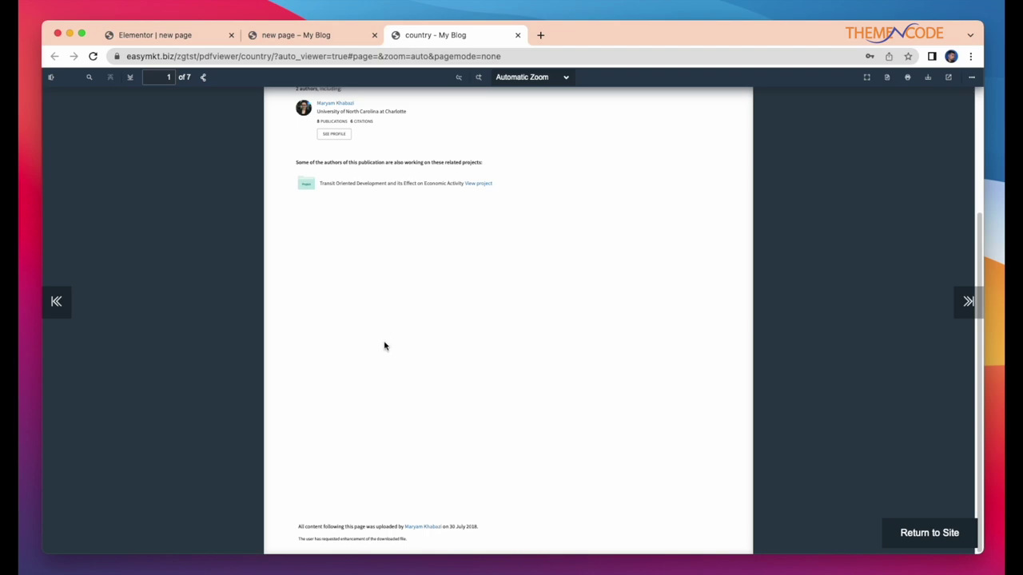
{"action": "left_click", "coordinate": [969, 304]}
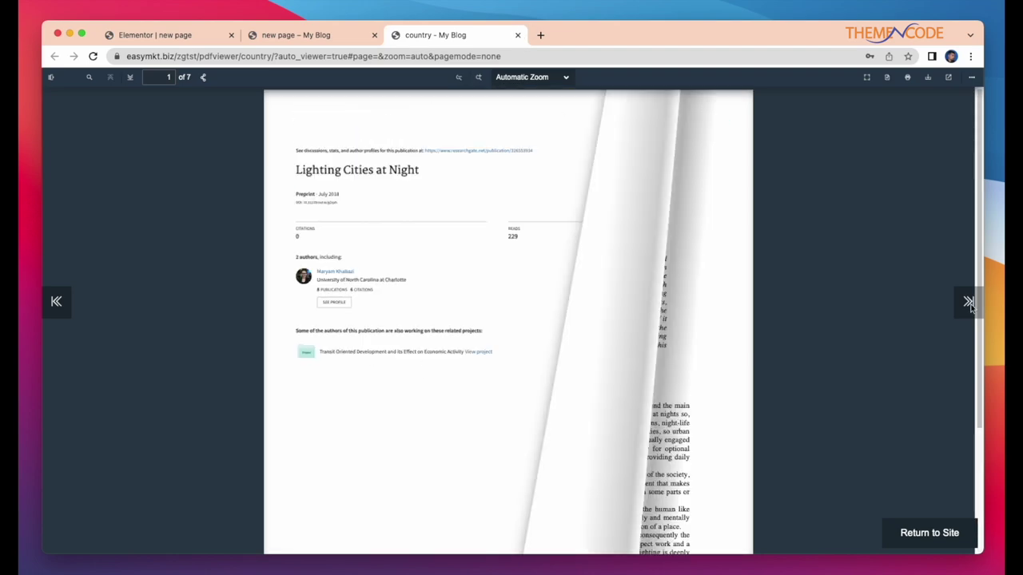
{"action": "left_click", "coordinate": [968, 303]}
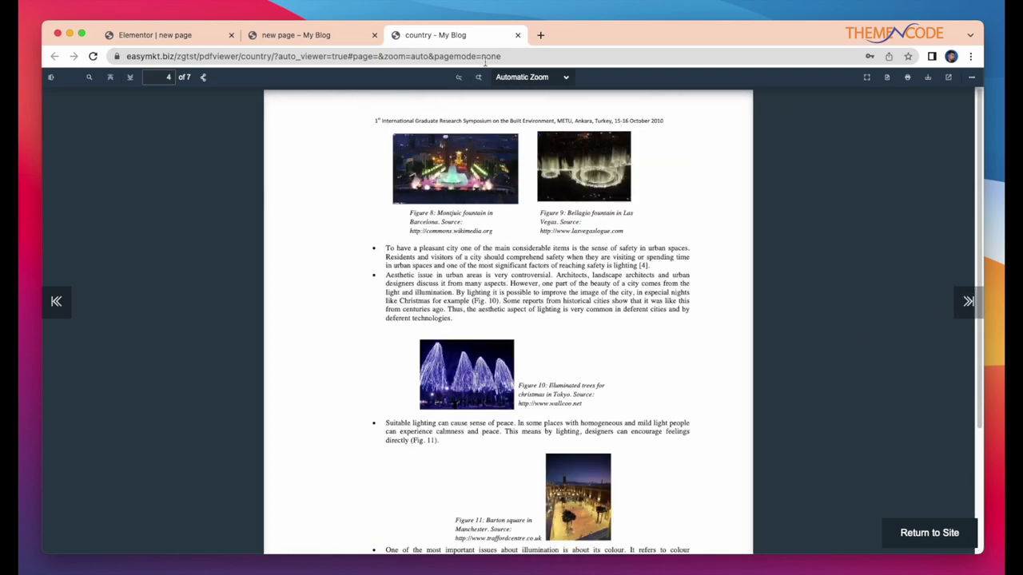
{"action": "left_click", "coordinate": [517, 35]}
- Back in the editor, add a single-column section below the images
{"action": "left_click", "coordinate": [55, 58]}
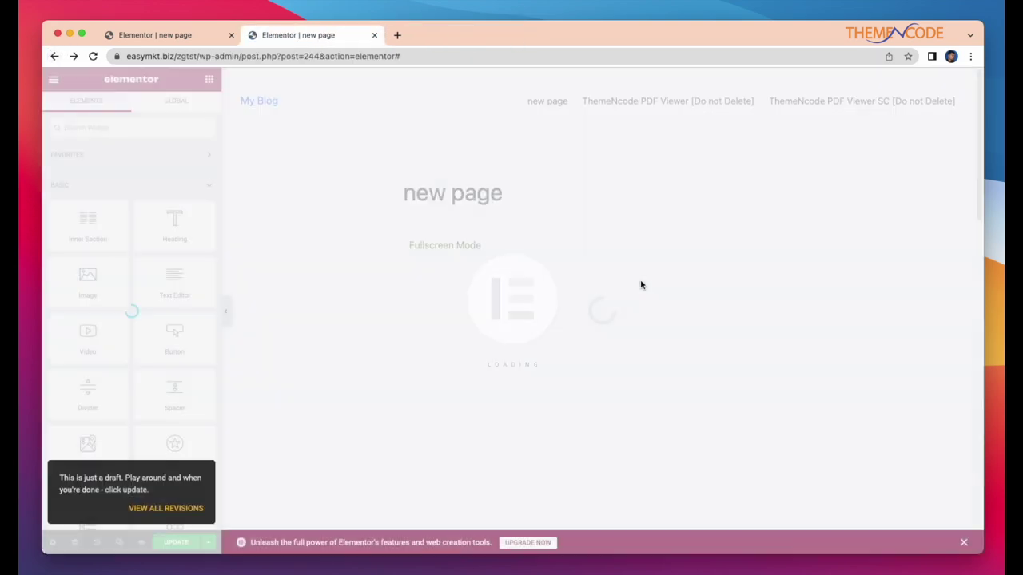
{"action": "scroll", "coordinate": [638, 285], "scroll_direction": "down", "scroll_amount": 10}
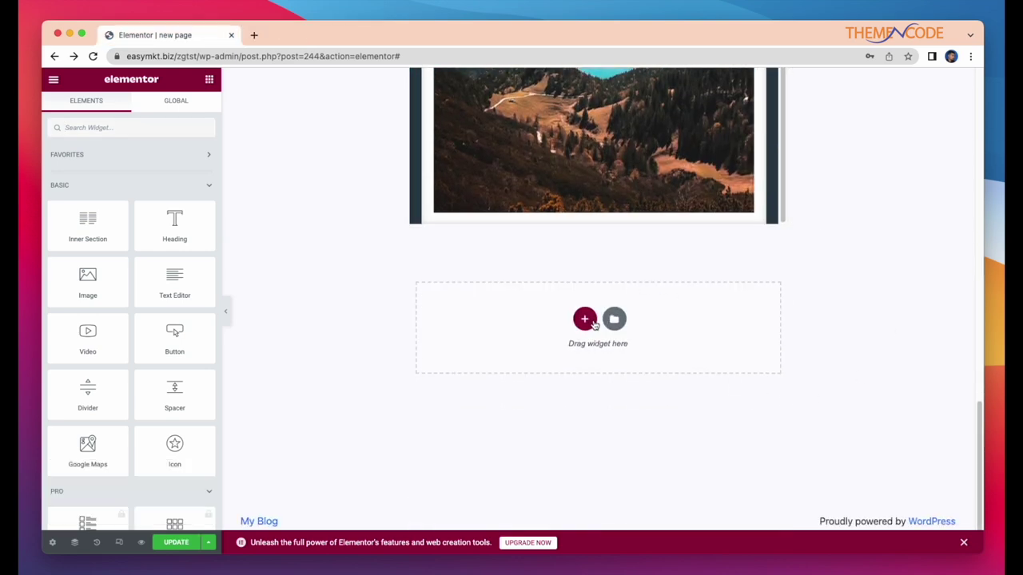
{"action": "left_click", "coordinate": [586, 320]}
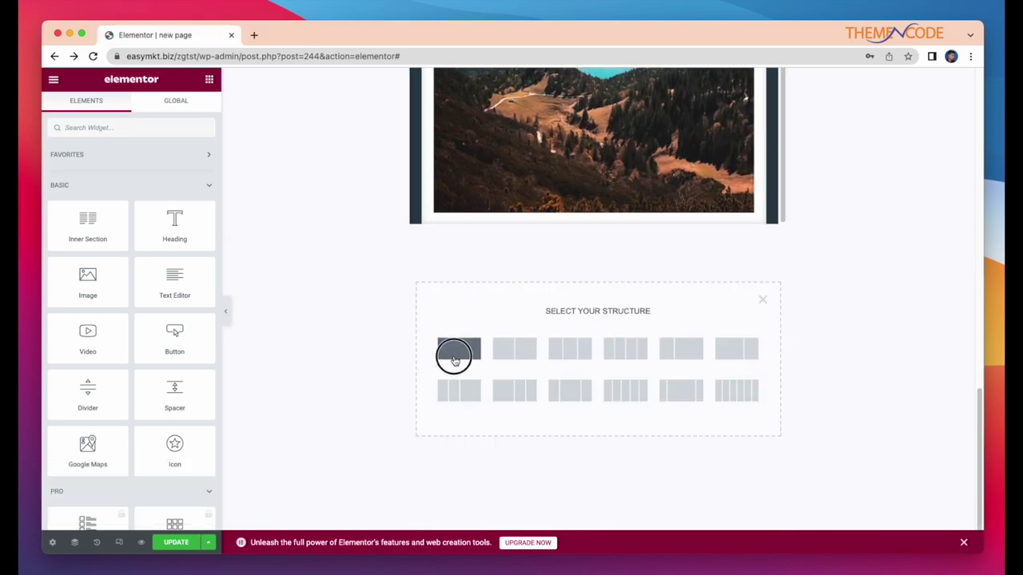
{"action": "left_click", "coordinate": [455, 353]}
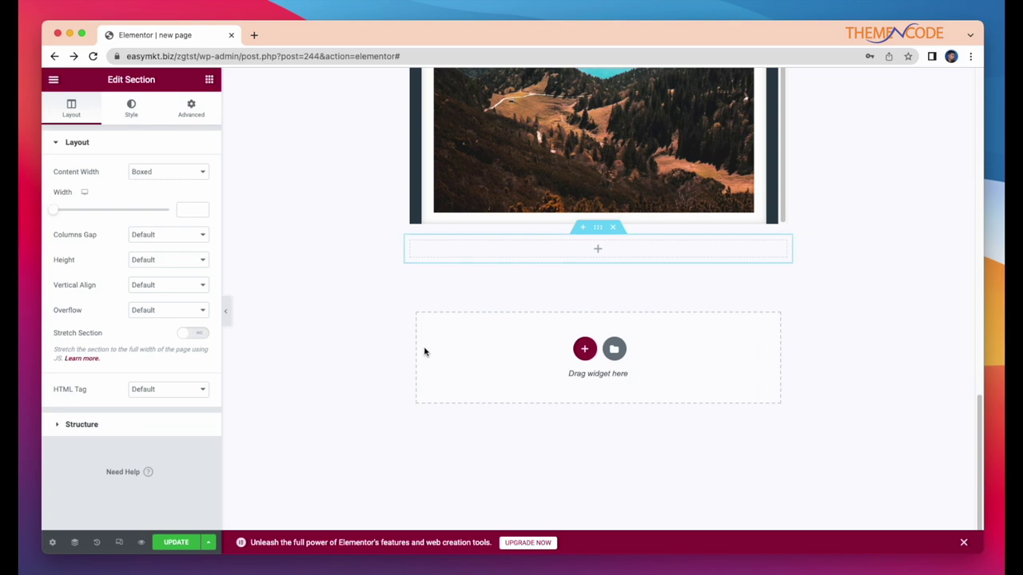
- Search the widgets for 'pdf' and place a BookShelf widget (Wood Style 1) in the section
{"action": "left_click", "coordinate": [208, 81]}
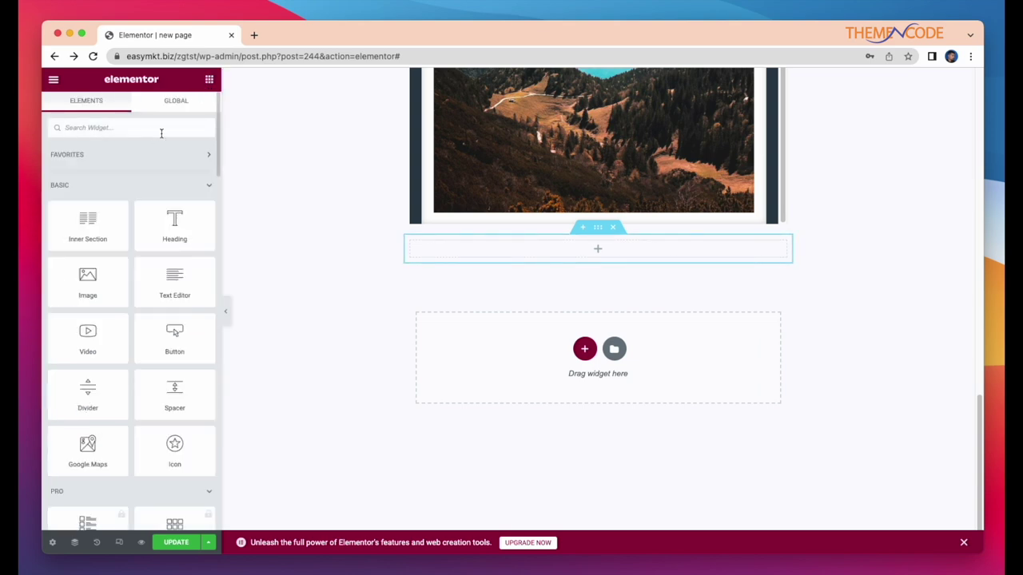
{"action": "type", "text": "pdf"}
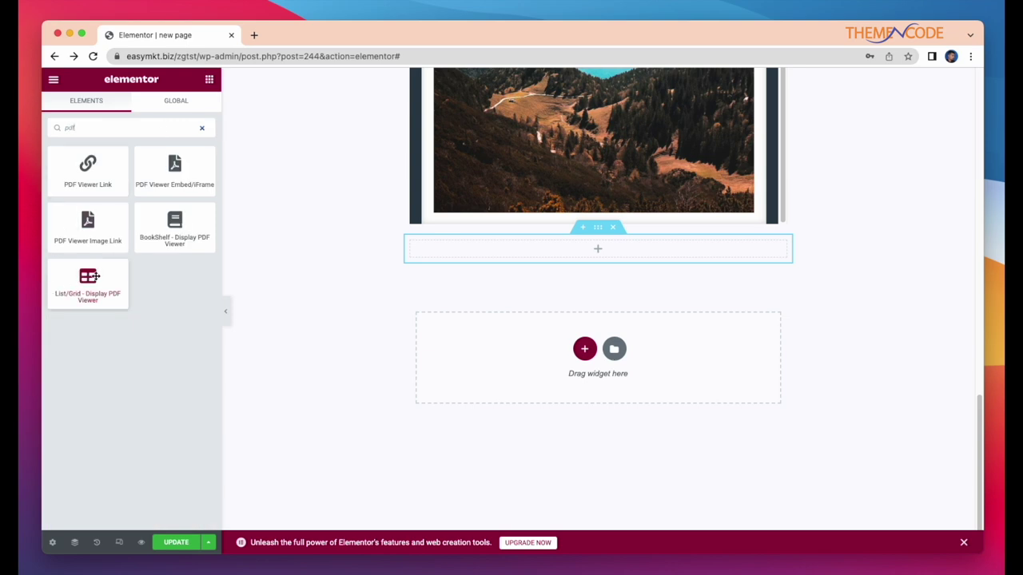
{"action": "left_click_drag", "start_coordinate": [175, 224], "coordinate": [534, 243]}
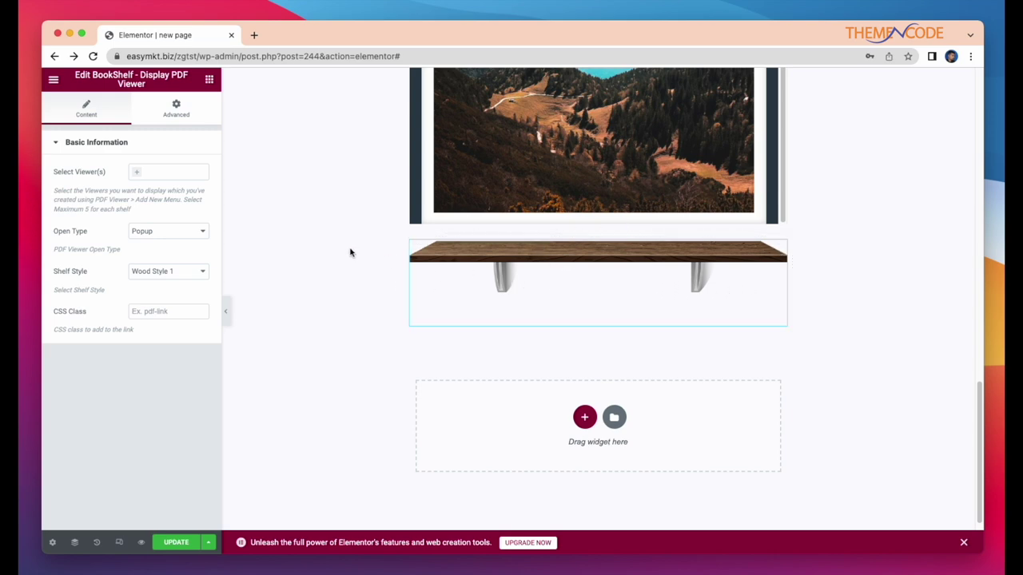
{"action": "left_click", "coordinate": [254, 35]}
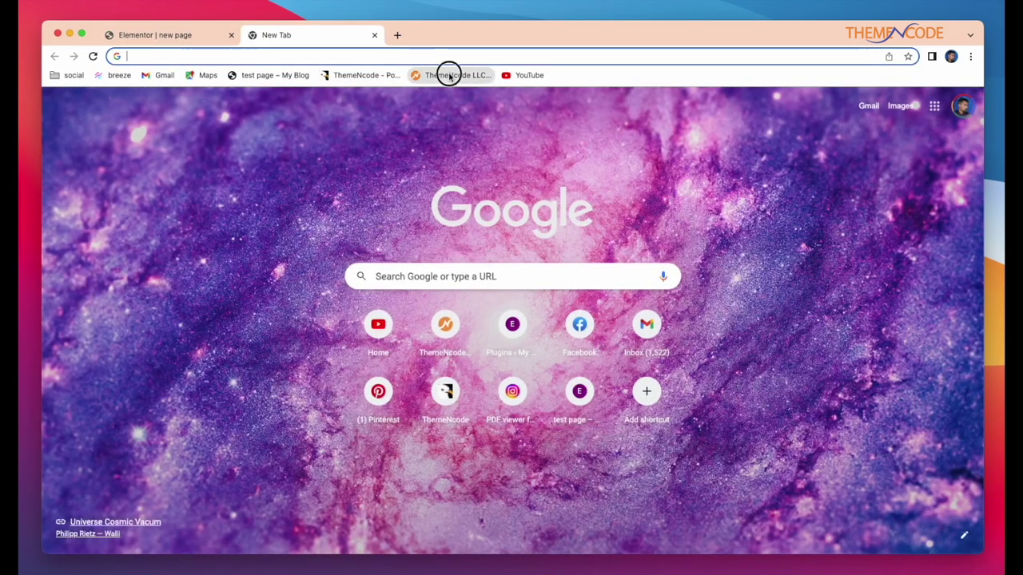
{"action": "left_click", "coordinate": [449, 75]}
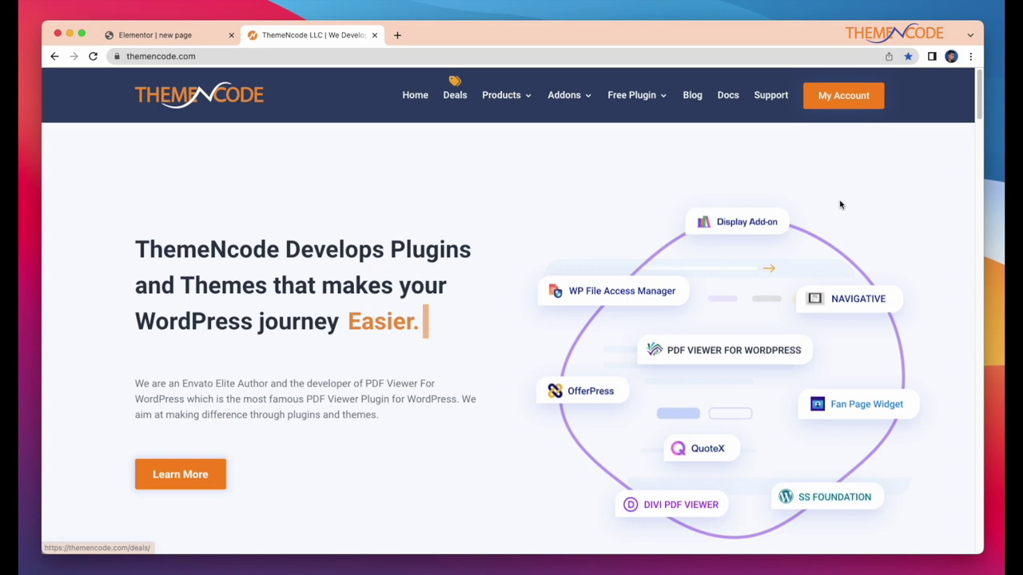
{"action": "left_click", "coordinate": [740, 221]}
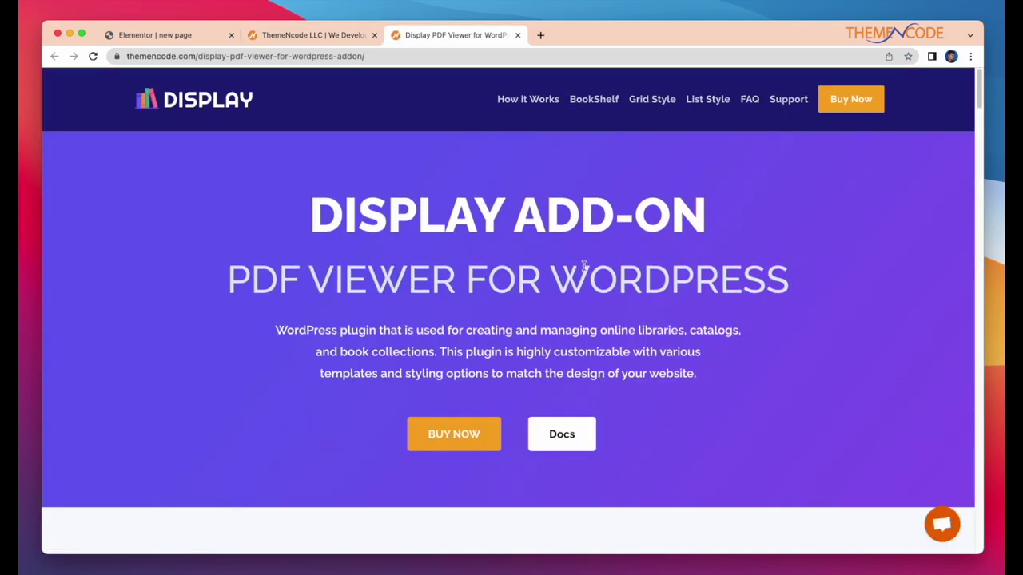
{"action": "scroll", "coordinate": [703, 275], "scroll_direction": "down", "scroll_amount": 15}
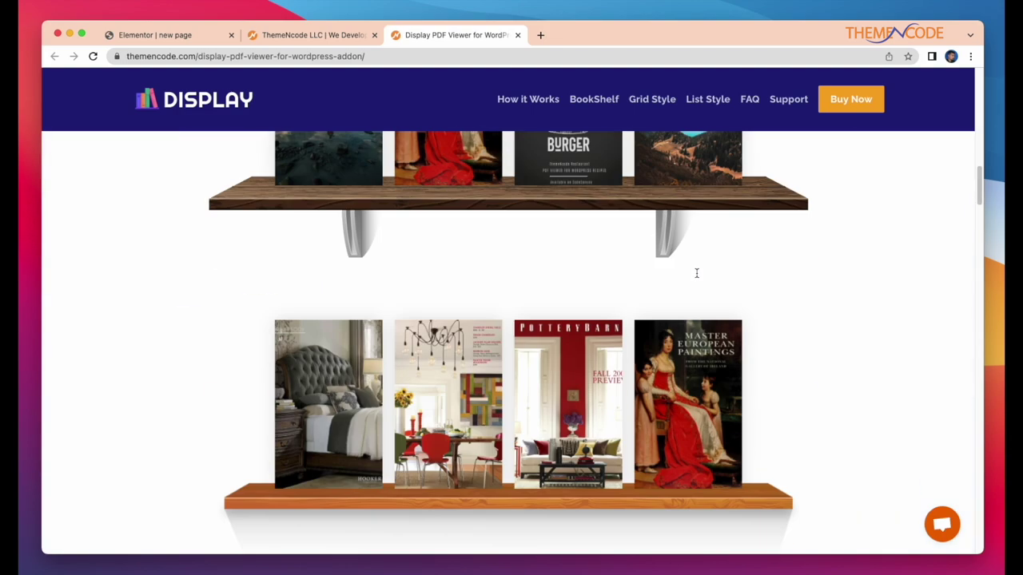
{"action": "scroll", "coordinate": [696, 277], "scroll_direction": "up", "scroll_amount": 10}
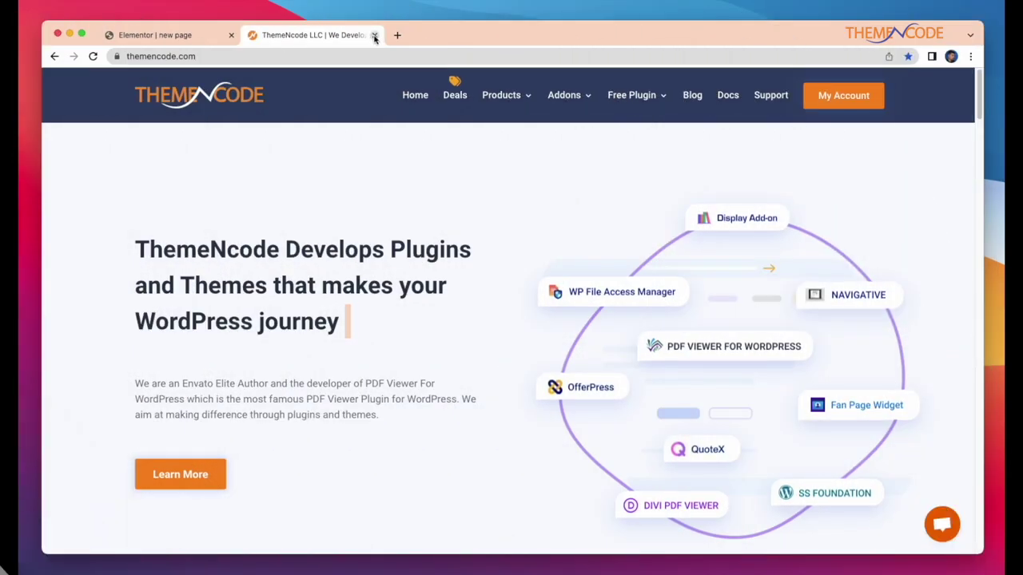
{"action": "left_click", "coordinate": [379, 34]}
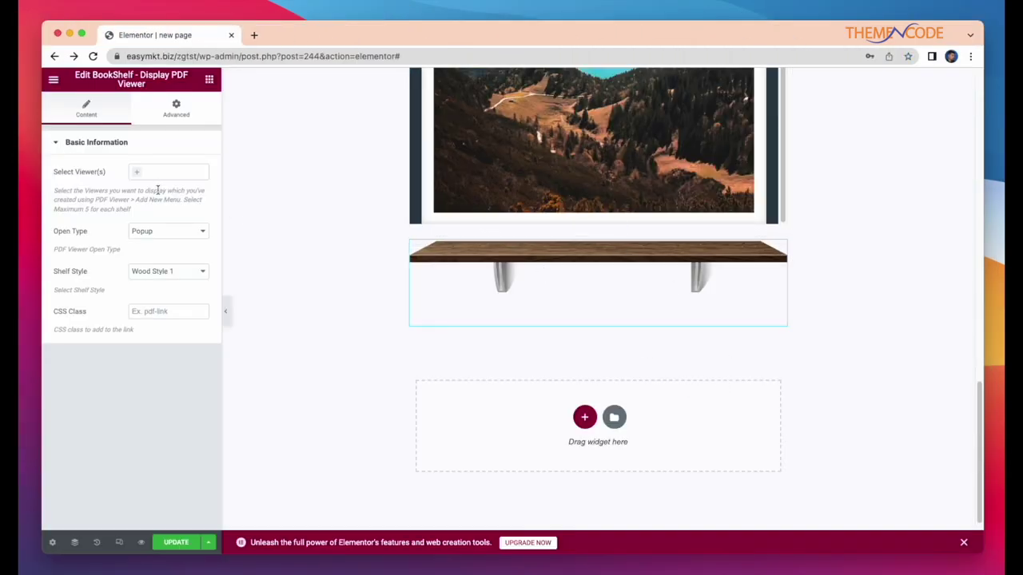
- Add the Hill Alone, city light, animal, country and new pdf file viewers to the bookshelf
{"action": "left_click", "coordinate": [135, 174]}
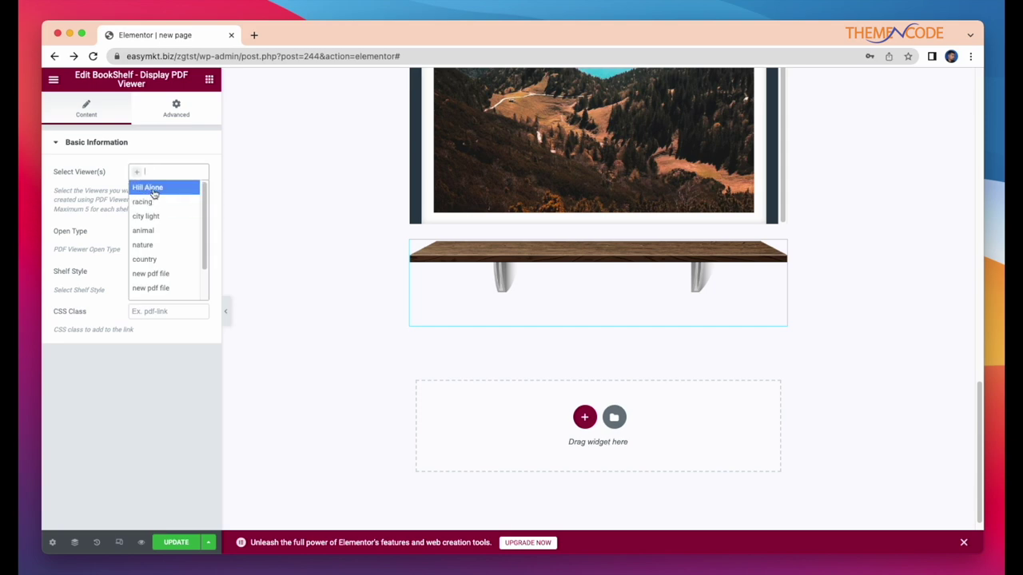
{"action": "left_click", "coordinate": [152, 189]}
{"action": "left_click", "coordinate": [174, 172]}
{"action": "left_click", "coordinate": [171, 216]}
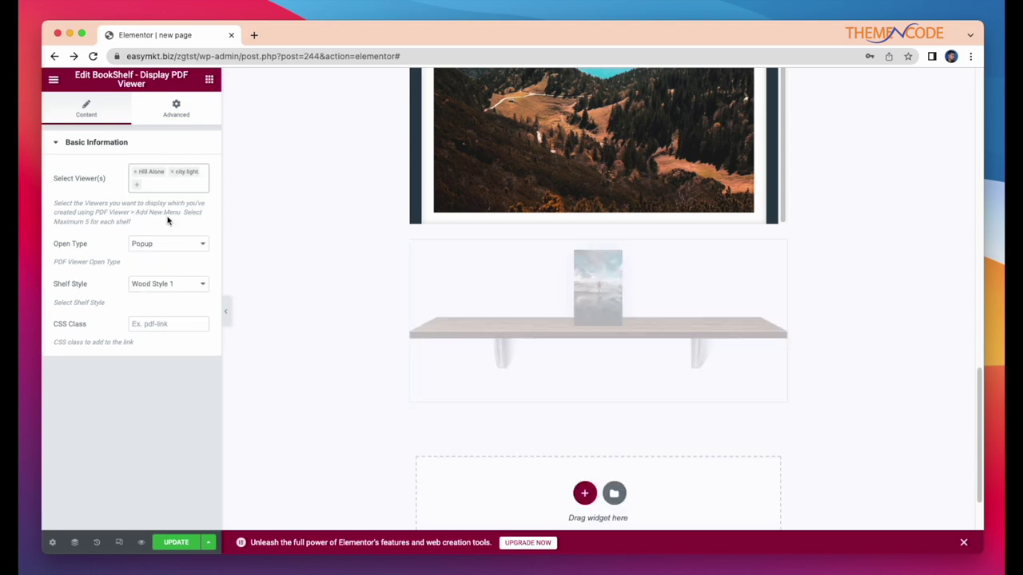
{"action": "left_click", "coordinate": [137, 190]}
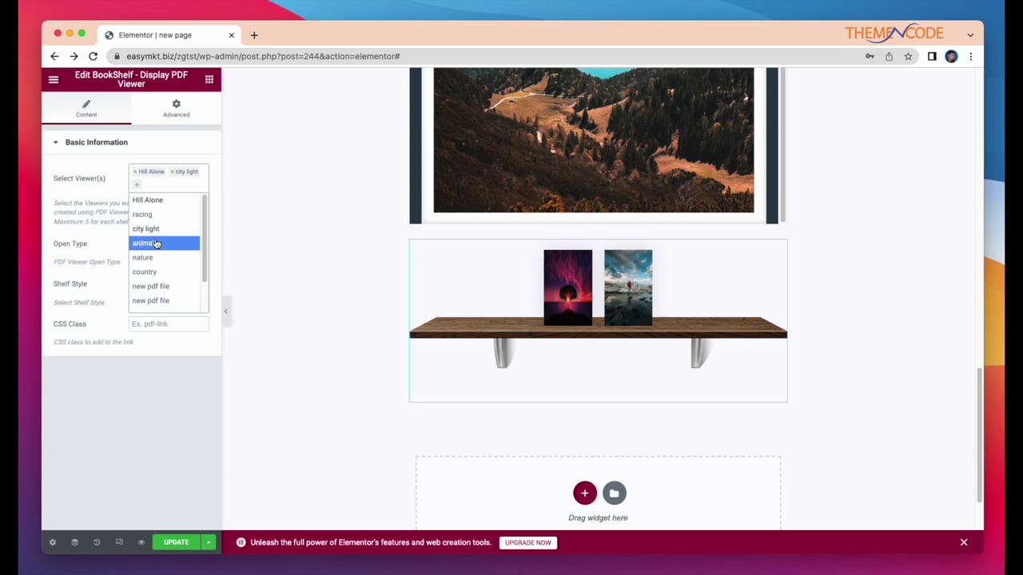
{"action": "left_click", "coordinate": [154, 242]}
{"action": "left_click", "coordinate": [167, 186]}
{"action": "left_click", "coordinate": [145, 272]}
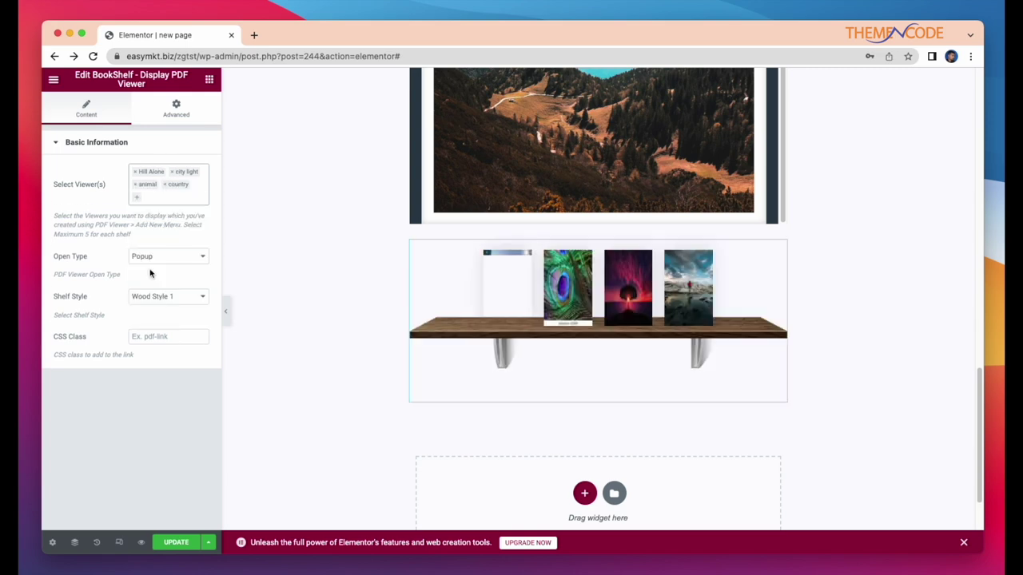
{"action": "left_click", "coordinate": [138, 200]}
{"action": "left_click", "coordinate": [162, 300]}
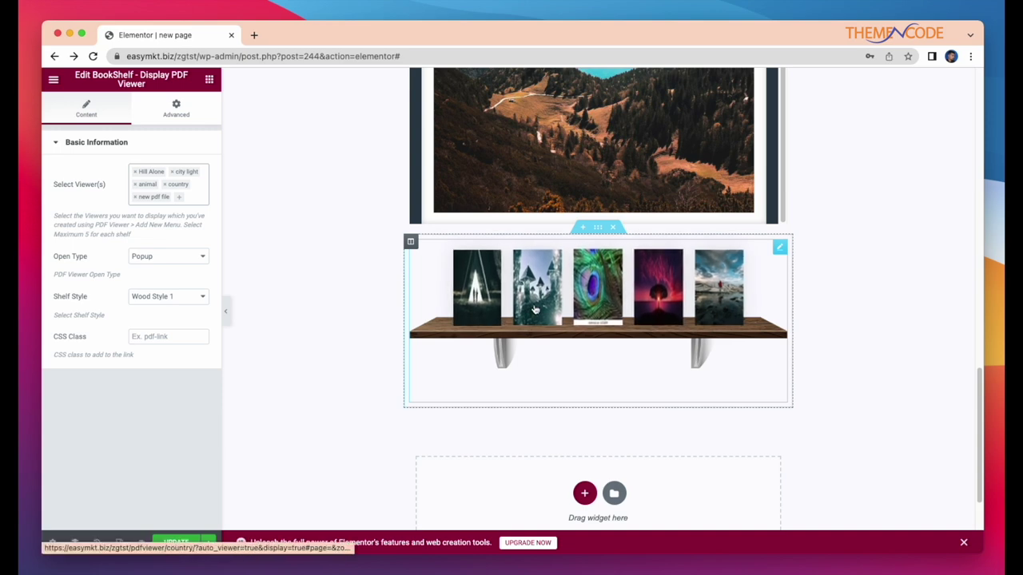
- Keep the shelf's Open Type as Popup and save the page
{"action": "left_click", "coordinate": [201, 258]}
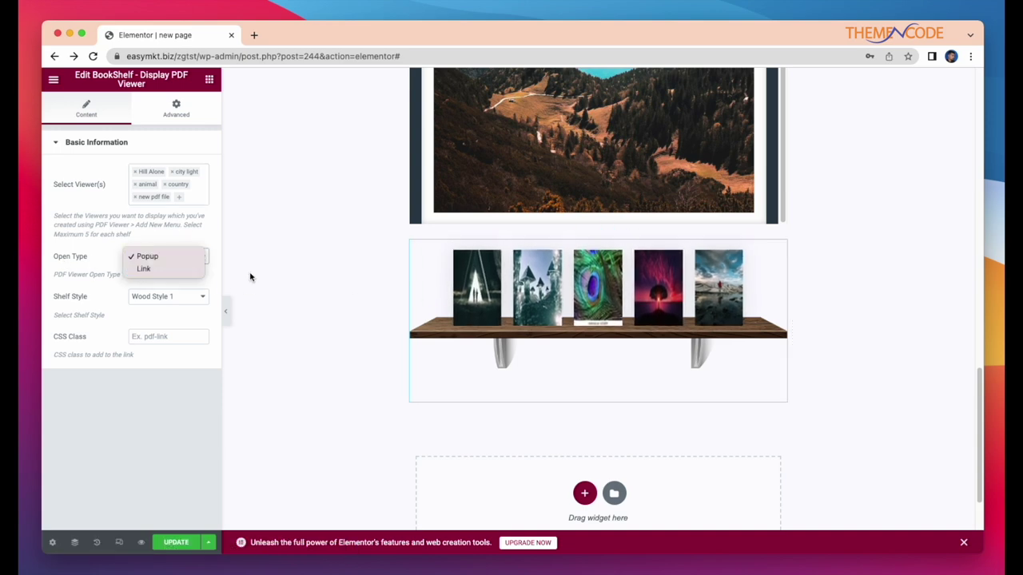
{"action": "left_click", "coordinate": [311, 185]}
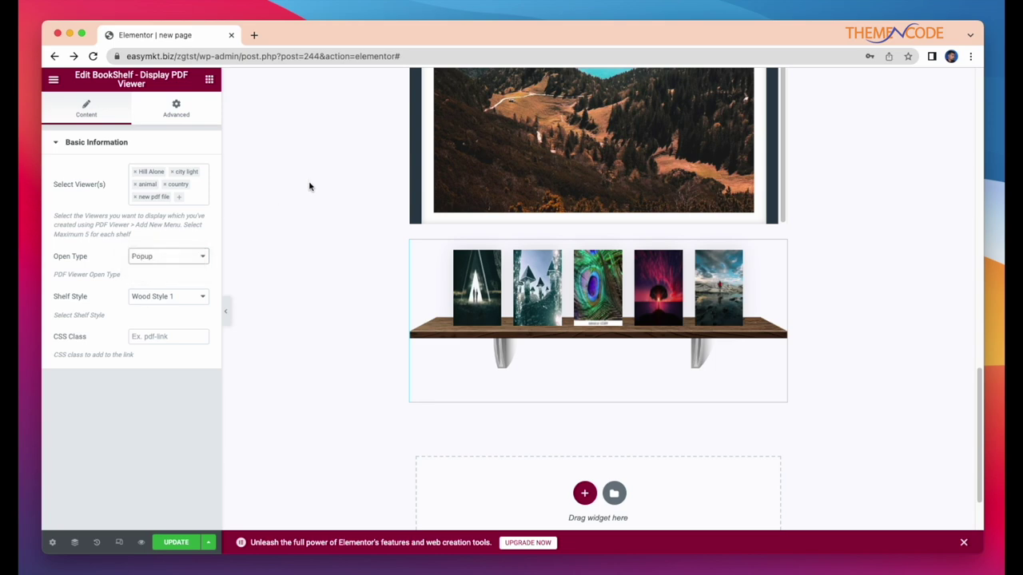
{"action": "scroll", "coordinate": [264, 327], "scroll_direction": "down", "scroll_amount": 3}
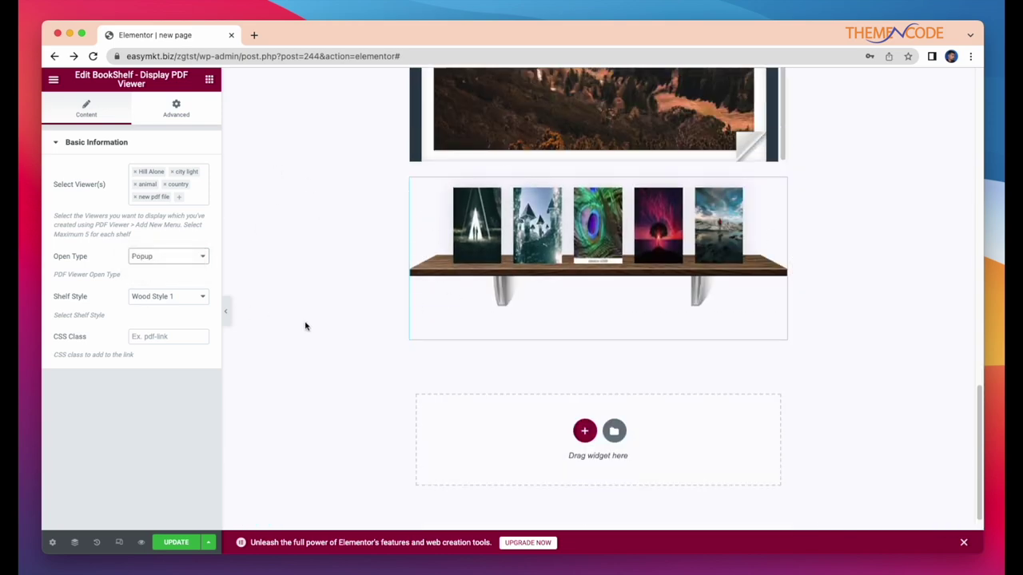
{"action": "left_click", "coordinate": [174, 545]}
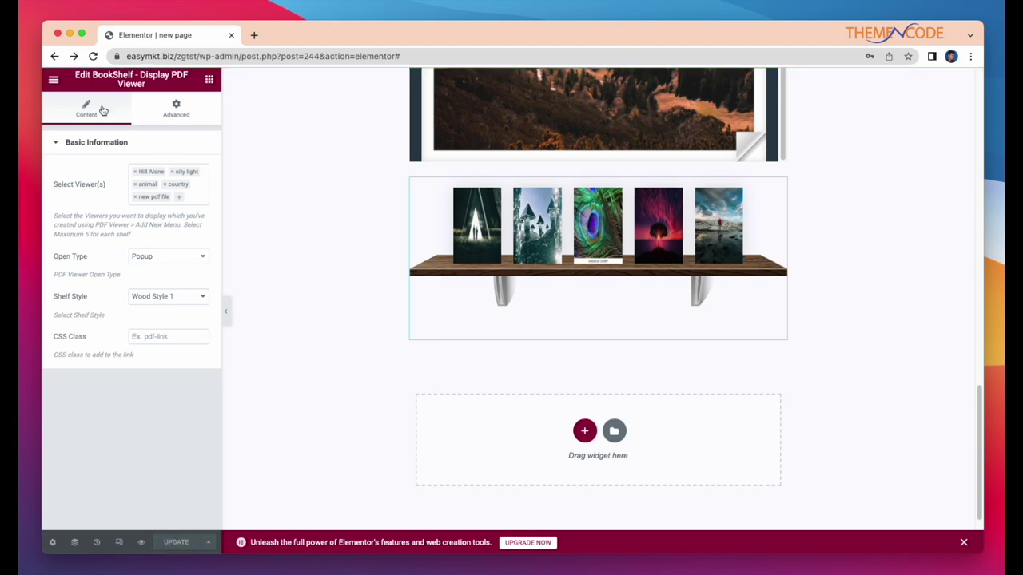
- On the live page, open the first shelf book's 32-page NATURE magazine in the popup and flip two pages
{"action": "left_click", "coordinate": [53, 78]}
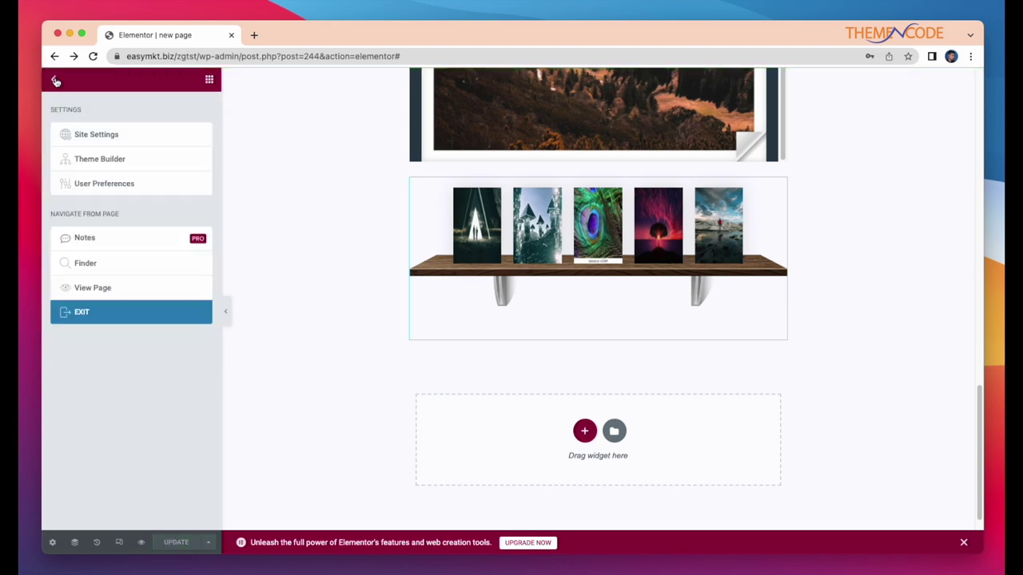
{"action": "left_click", "coordinate": [102, 292]}
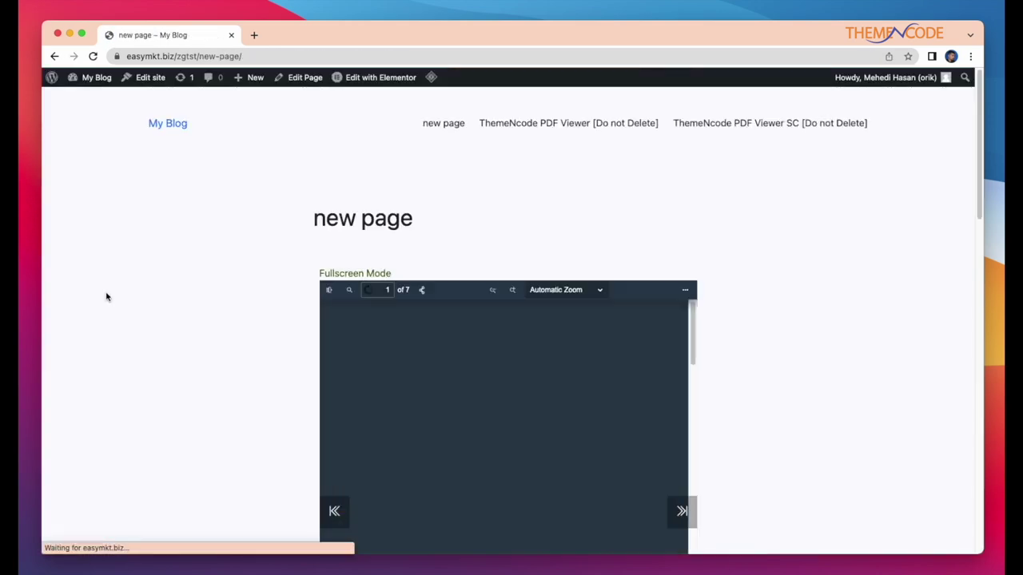
{"action": "scroll", "coordinate": [747, 228], "scroll_direction": "down", "scroll_amount": 4}
{"action": "scroll", "coordinate": [767, 228], "scroll_direction": "down", "scroll_amount": 4}
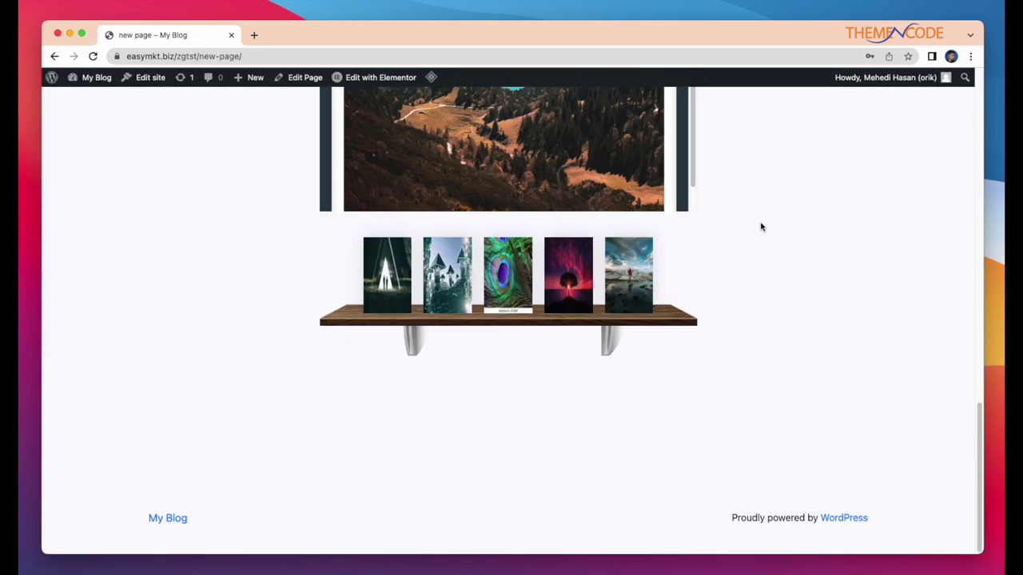
{"action": "left_click", "coordinate": [399, 268]}
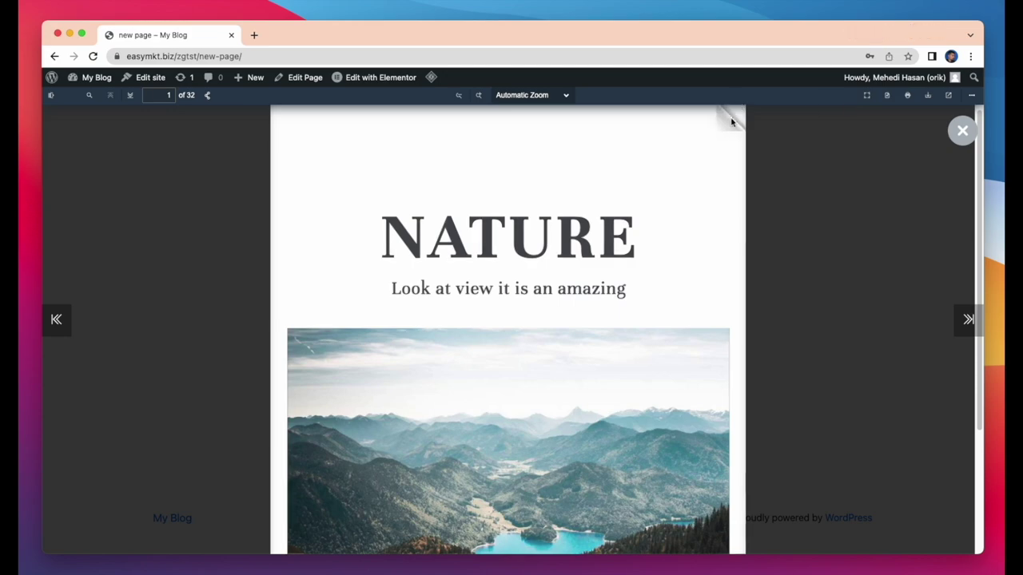
{"action": "left_click", "coordinate": [730, 119]}
{"action": "left_click", "coordinate": [743, 102]}
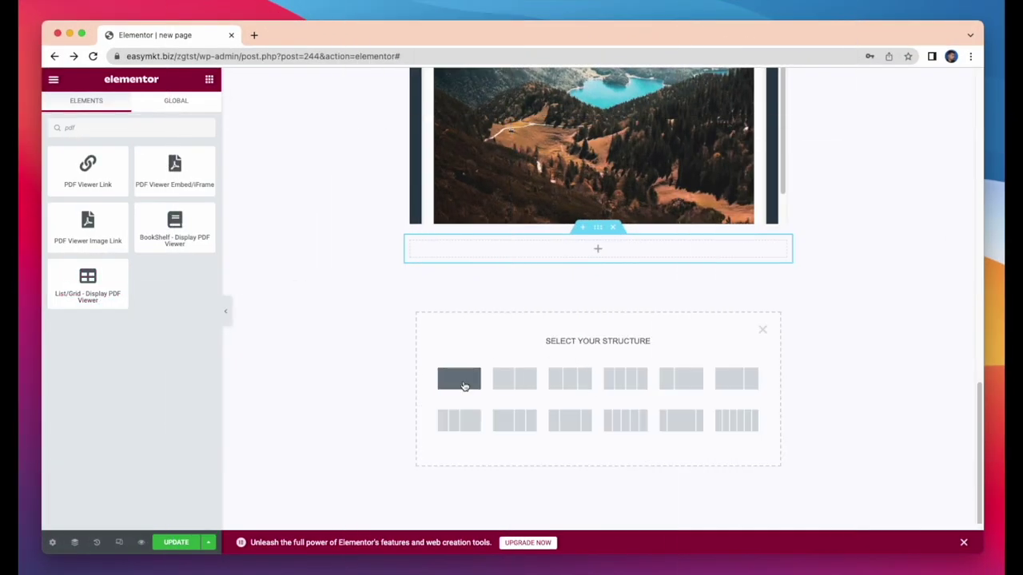
- Add a single-column section with a List/Grid Display PDF Viewer, keeping its Source as All
{"action": "left_click", "coordinate": [461, 386]}
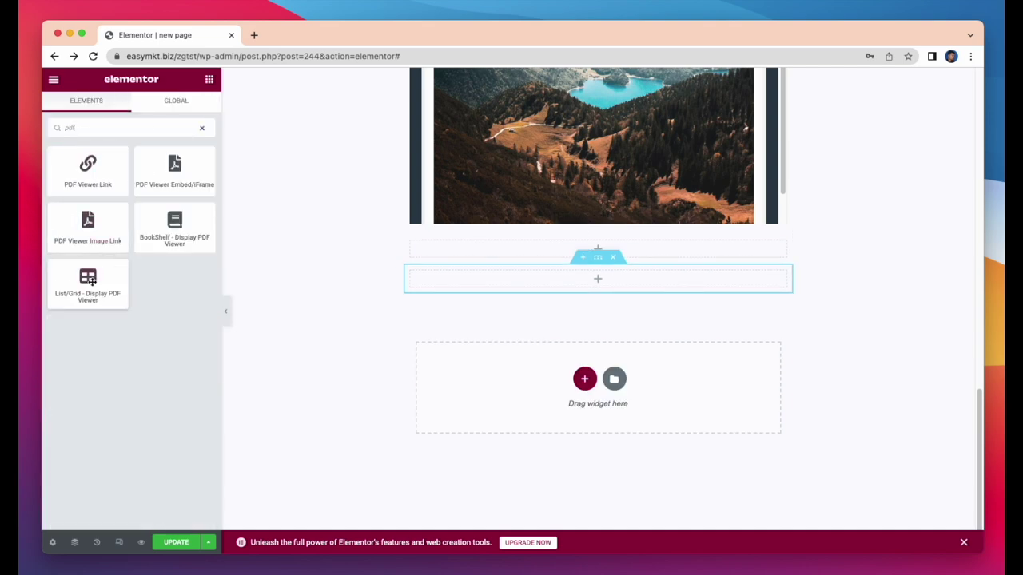
{"action": "left_click_drag", "start_coordinate": [91, 279], "coordinate": [584, 277]}
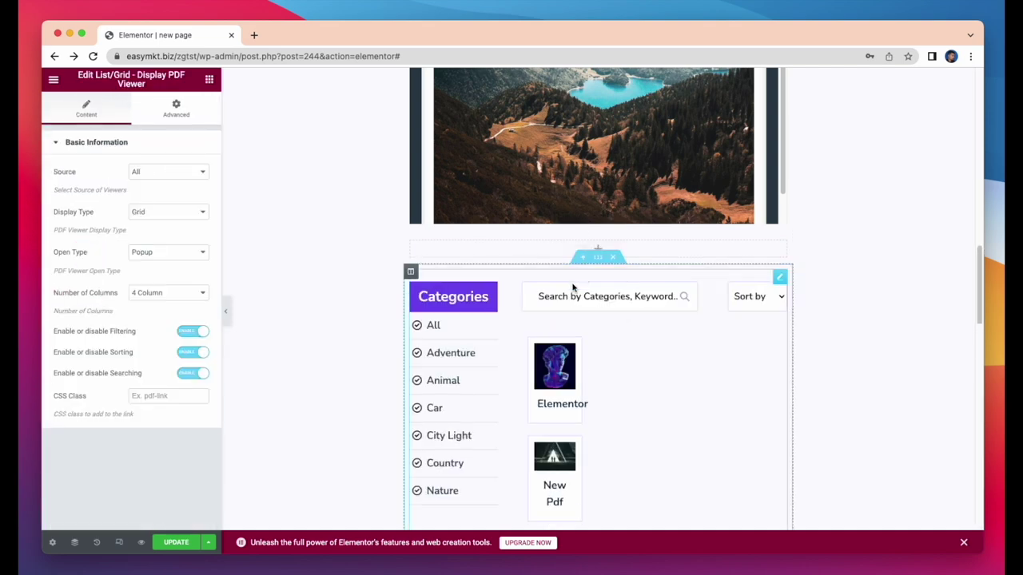
{"action": "left_click", "coordinate": [174, 171]}
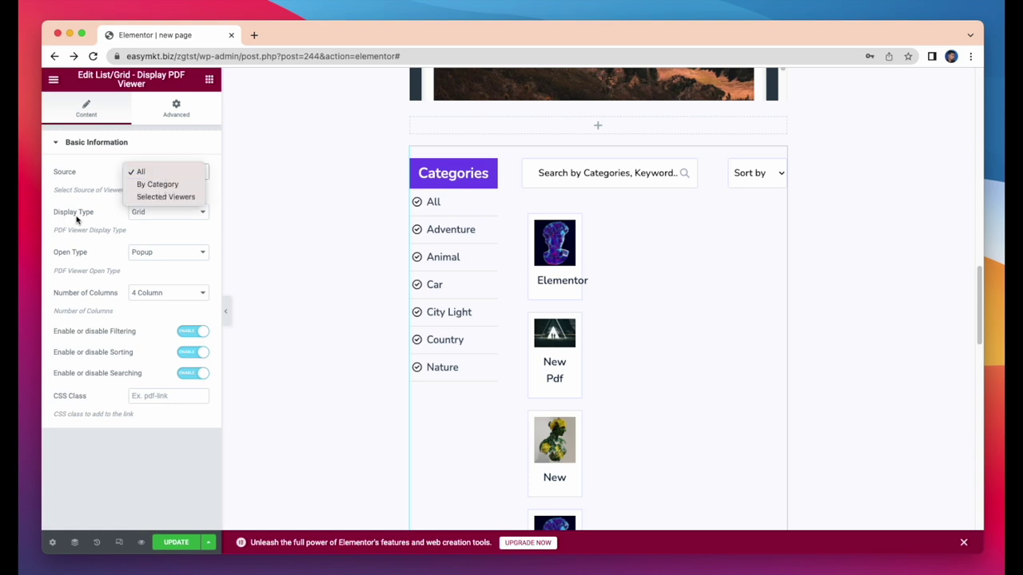
{"action": "left_click", "coordinate": [183, 212]}
{"action": "left_click", "coordinate": [180, 171]}
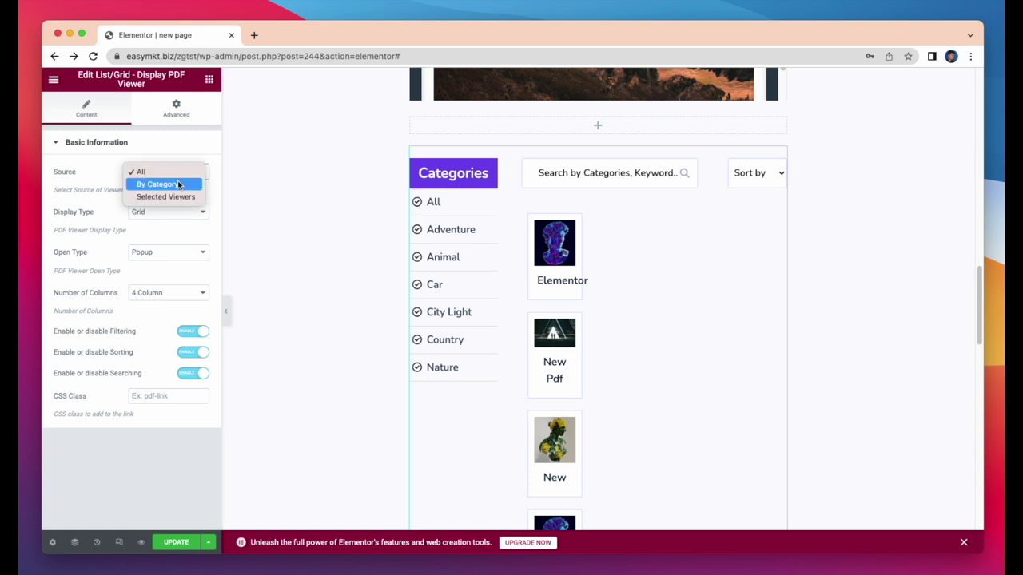
{"action": "left_click", "coordinate": [180, 184]}
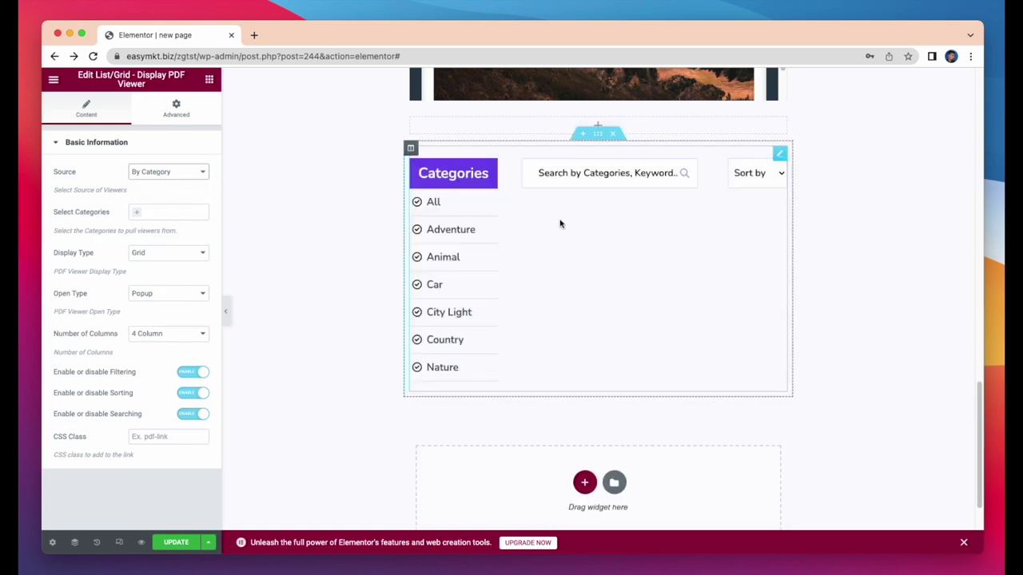
{"action": "left_click", "coordinate": [177, 171]}
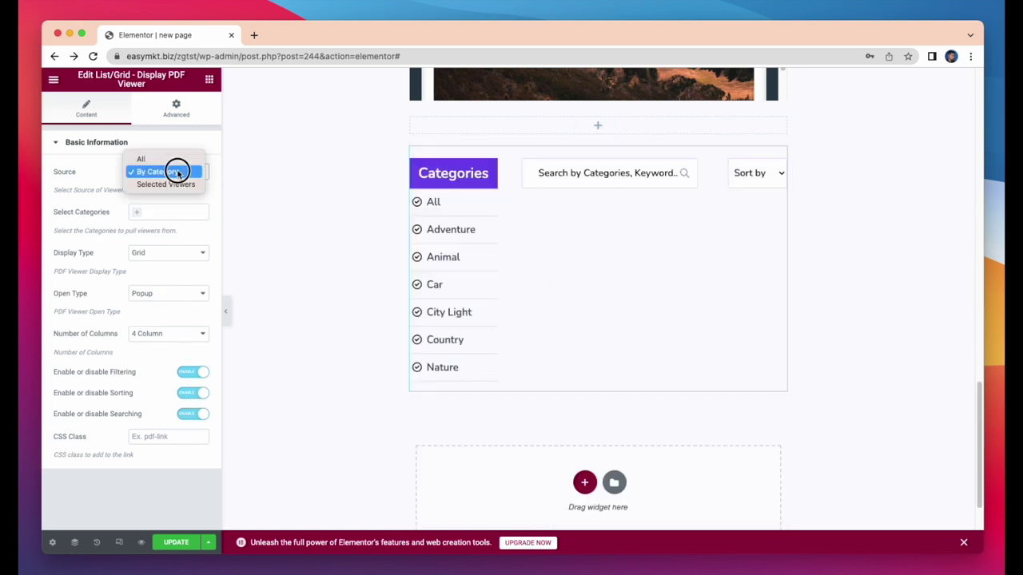
{"action": "left_click", "coordinate": [179, 184]}
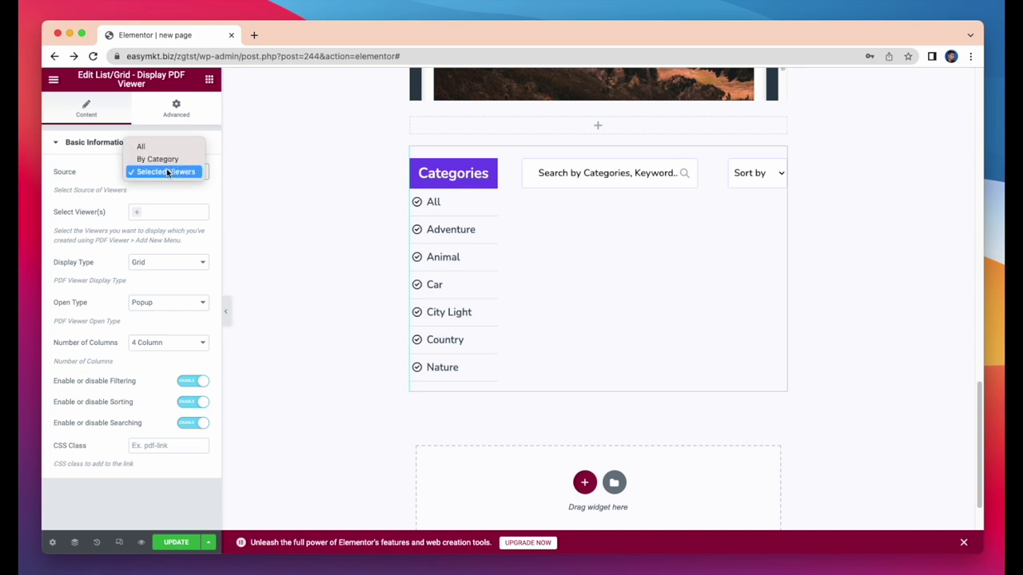
{"action": "left_click", "coordinate": [163, 149]}
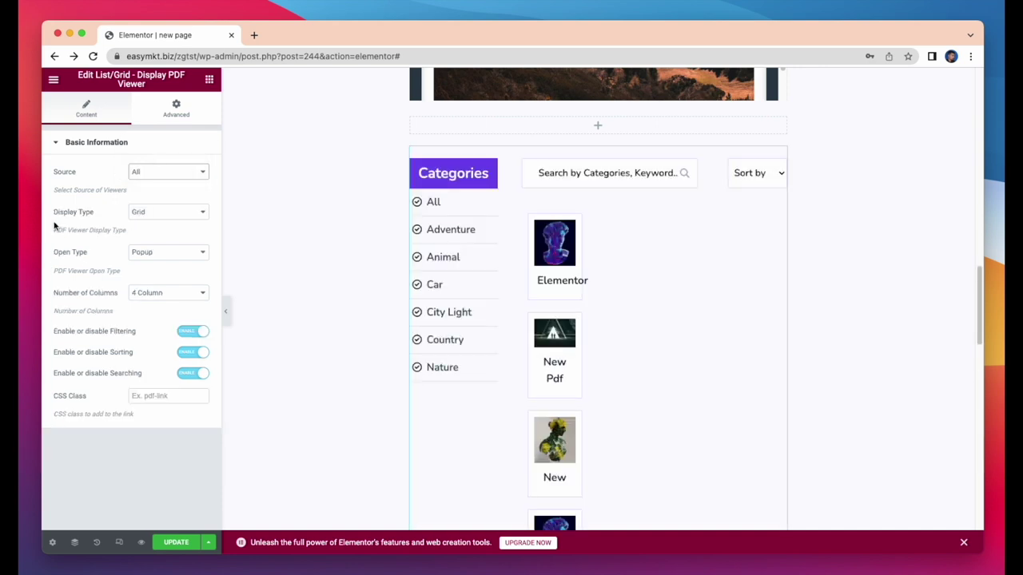
- Change the List/Grid widget's Display Type from Grid to List
{"action": "left_click", "coordinate": [159, 212]}
{"action": "left_click", "coordinate": [981, 311]}
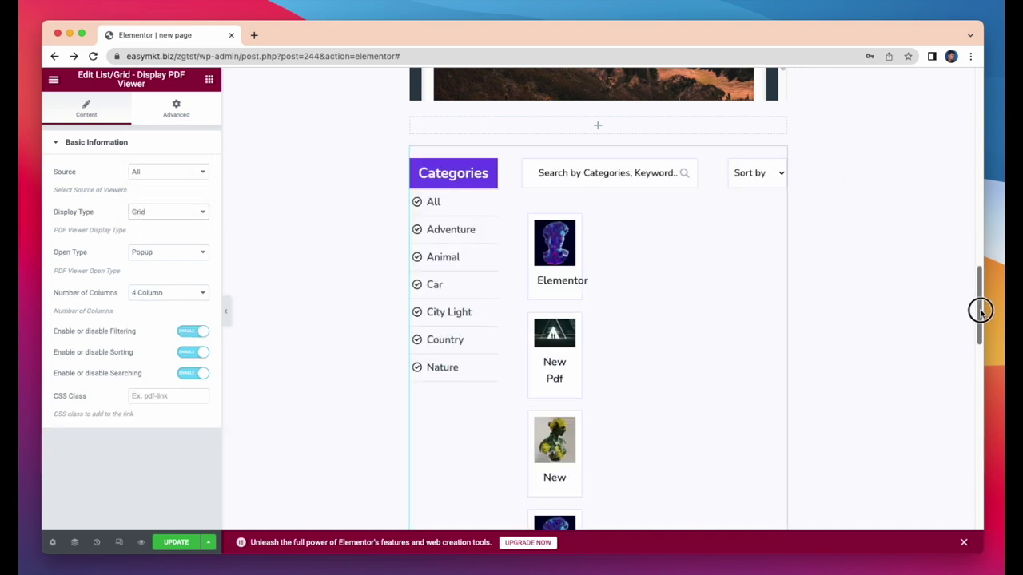
{"action": "mouse_move", "coordinate": [981, 299]}
{"action": "left_mouse_down"}
{"action": "mouse_move", "coordinate": [996, 463]}
{"action": "mouse_move", "coordinate": [982, 307]}
{"action": "left_mouse_up"}
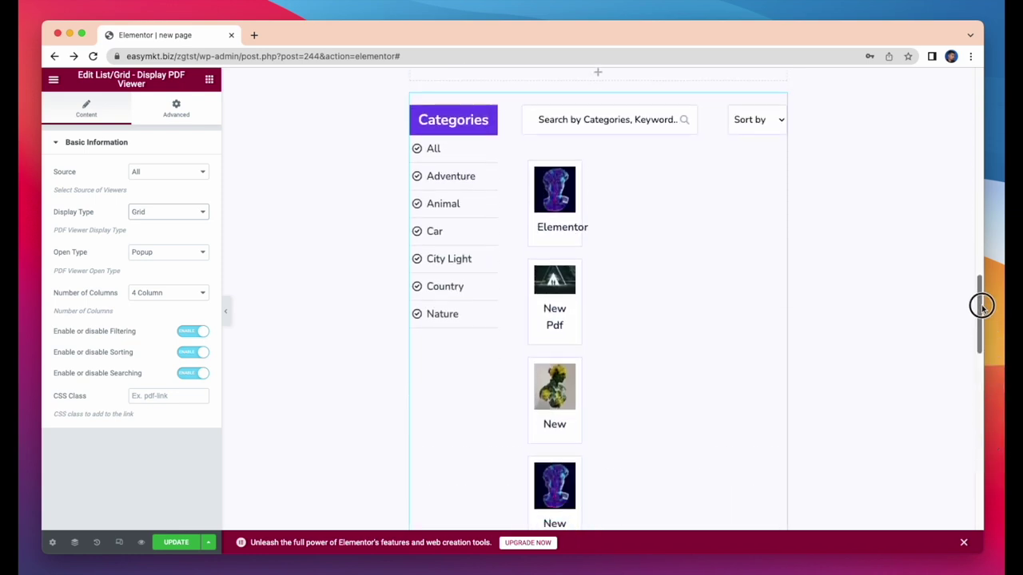
{"action": "left_click", "coordinate": [176, 211]}
{"action": "left_click", "coordinate": [176, 198]}
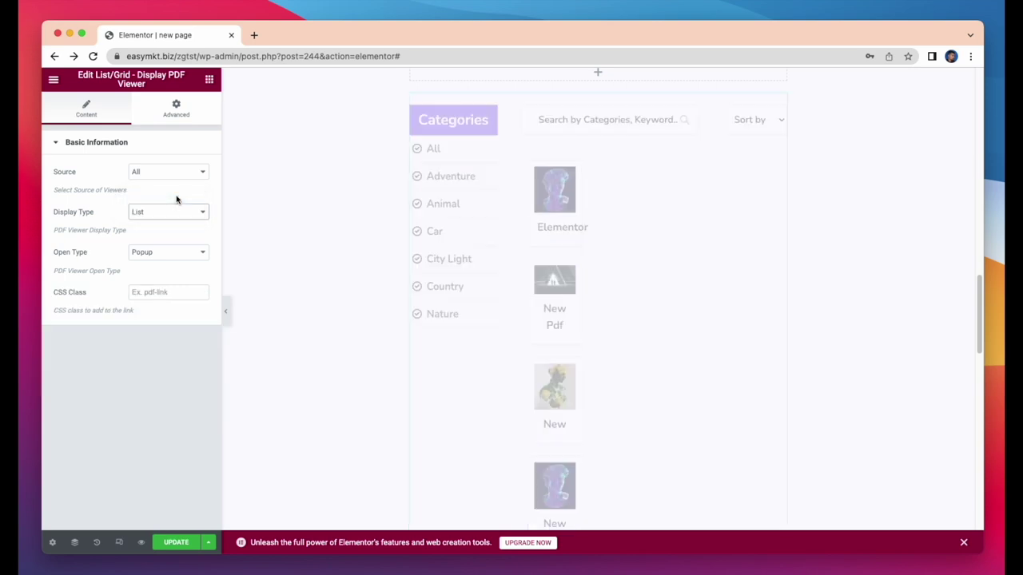
{"action": "scroll", "coordinate": [540, 352], "scroll_direction": "down", "scroll_amount": 8}
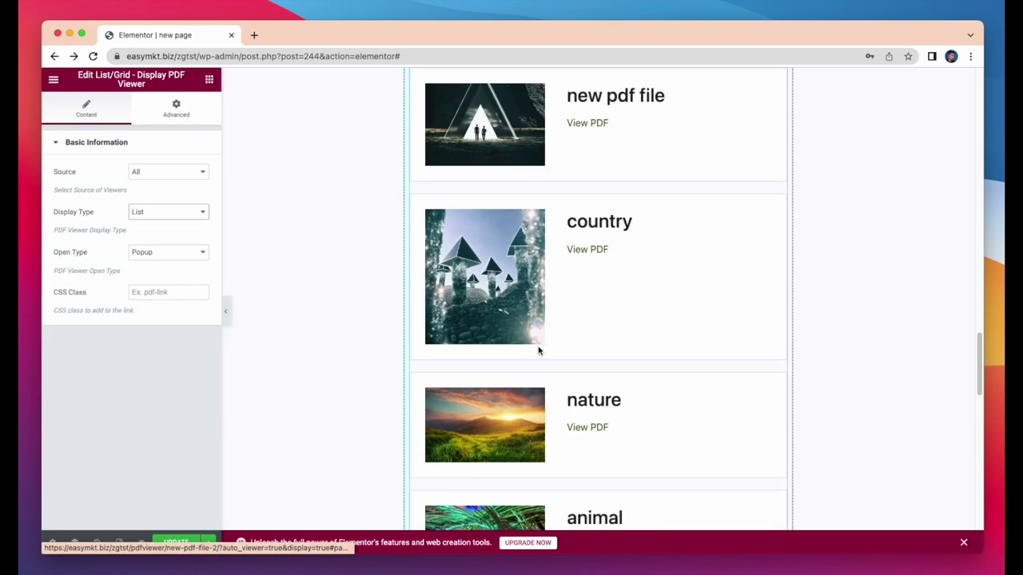
{"action": "scroll", "coordinate": [539, 351], "scroll_direction": "up", "scroll_amount": 3}
{"action": "scroll", "coordinate": [540, 351], "scroll_direction": "up", "scroll_amount": 5}
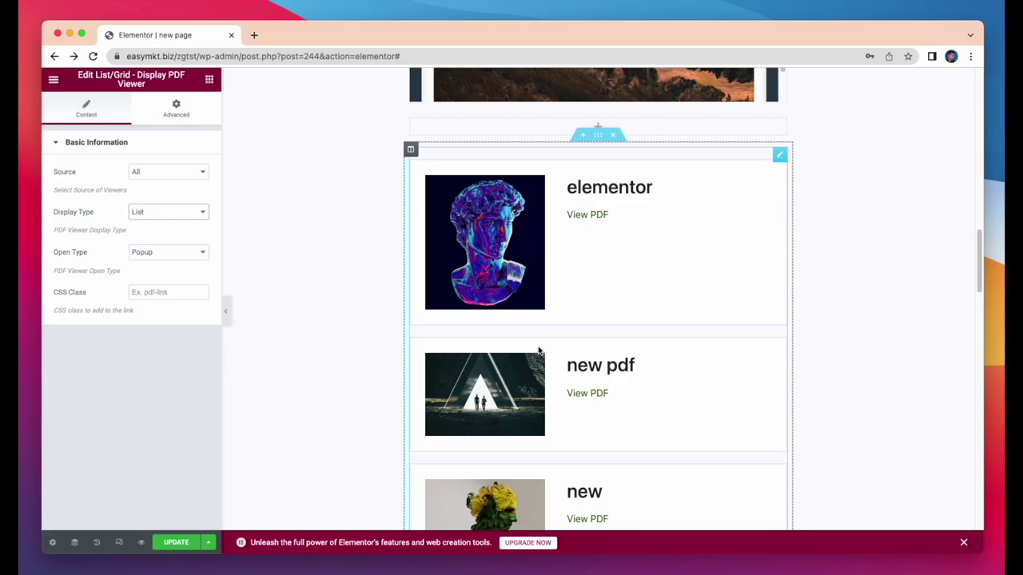